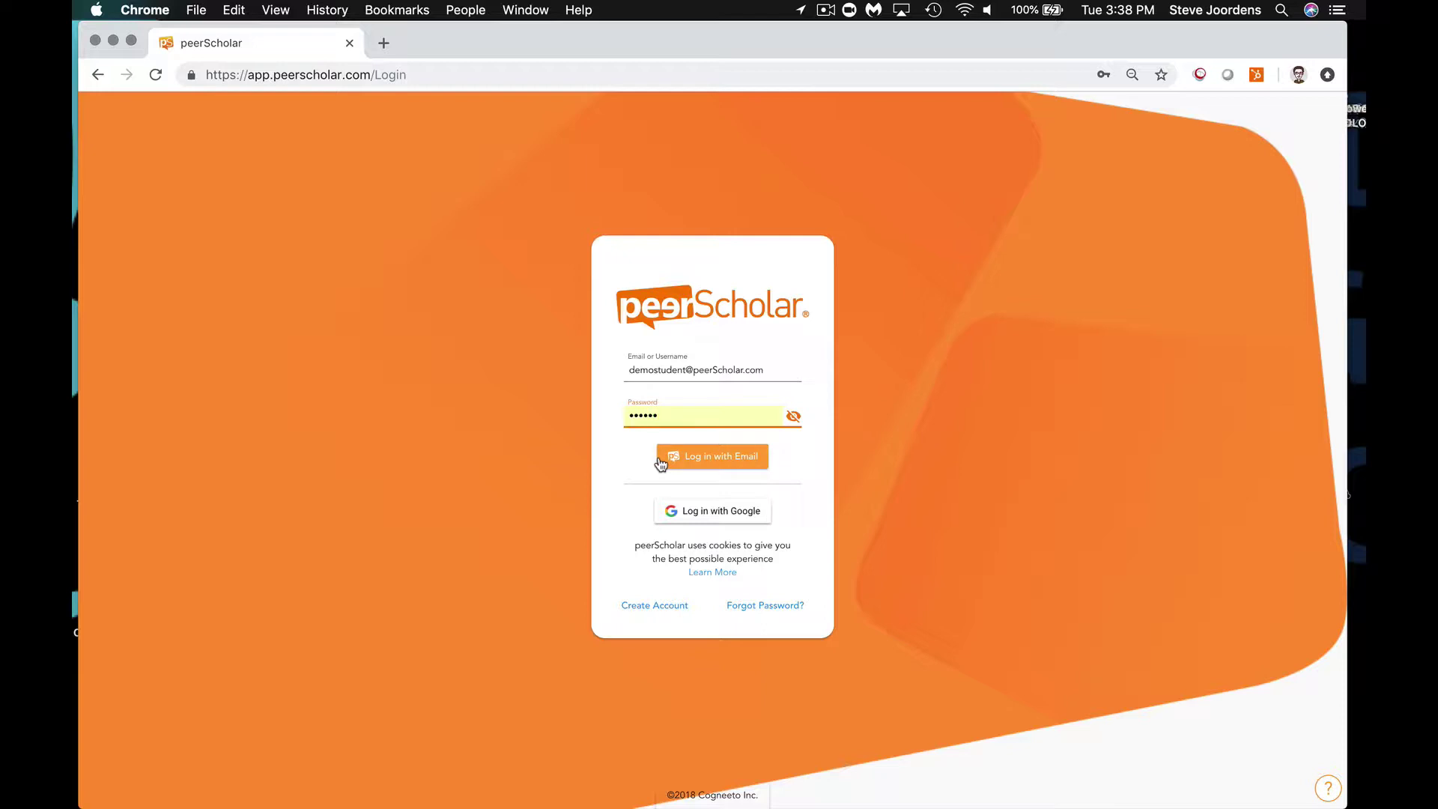
Log in with the entered e-mail account and filter the course list to student courses.
{"action": "left_click", "coordinate": [731, 454]}
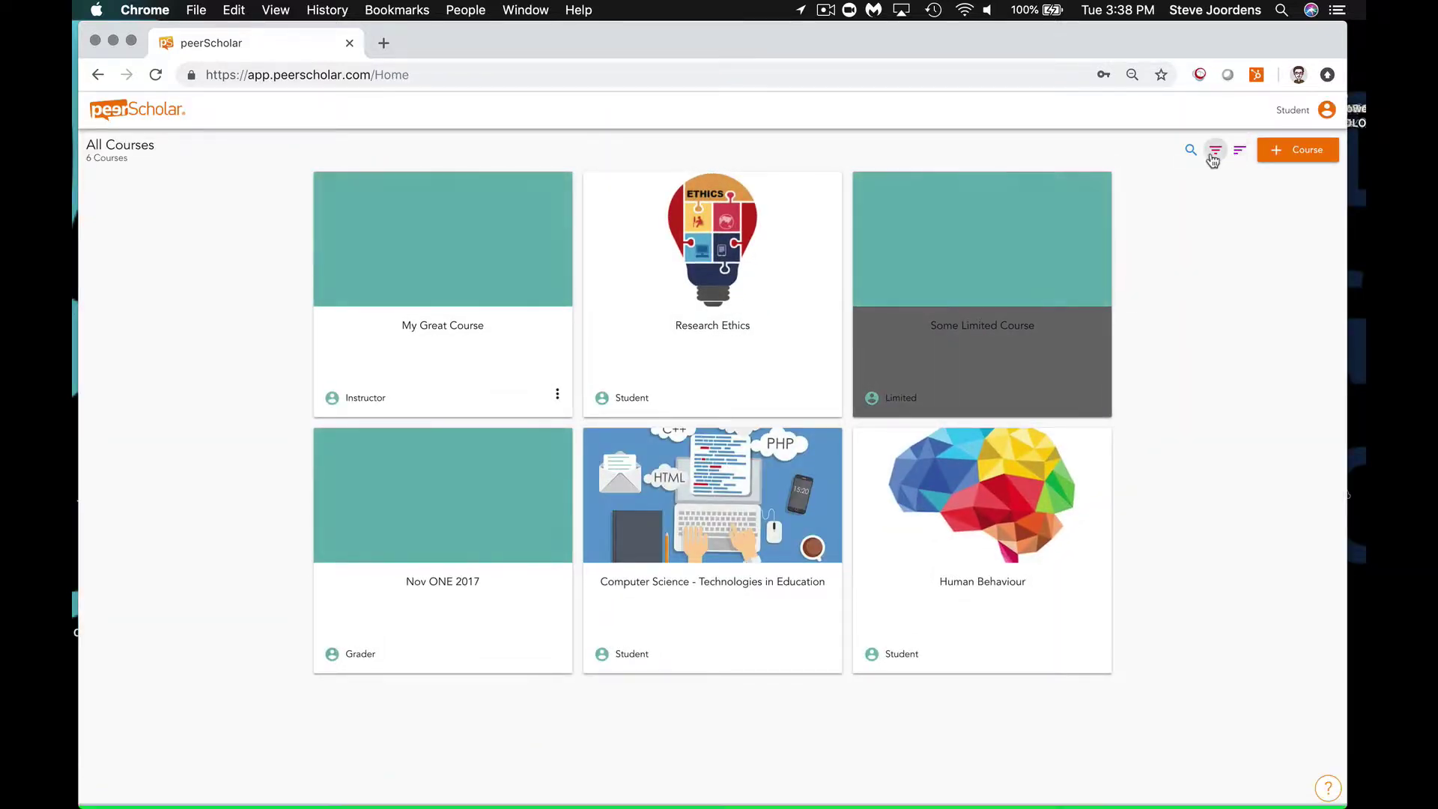
{"action": "left_click", "coordinate": [1214, 154]}
{"action": "left_click", "coordinate": [1228, 231]}
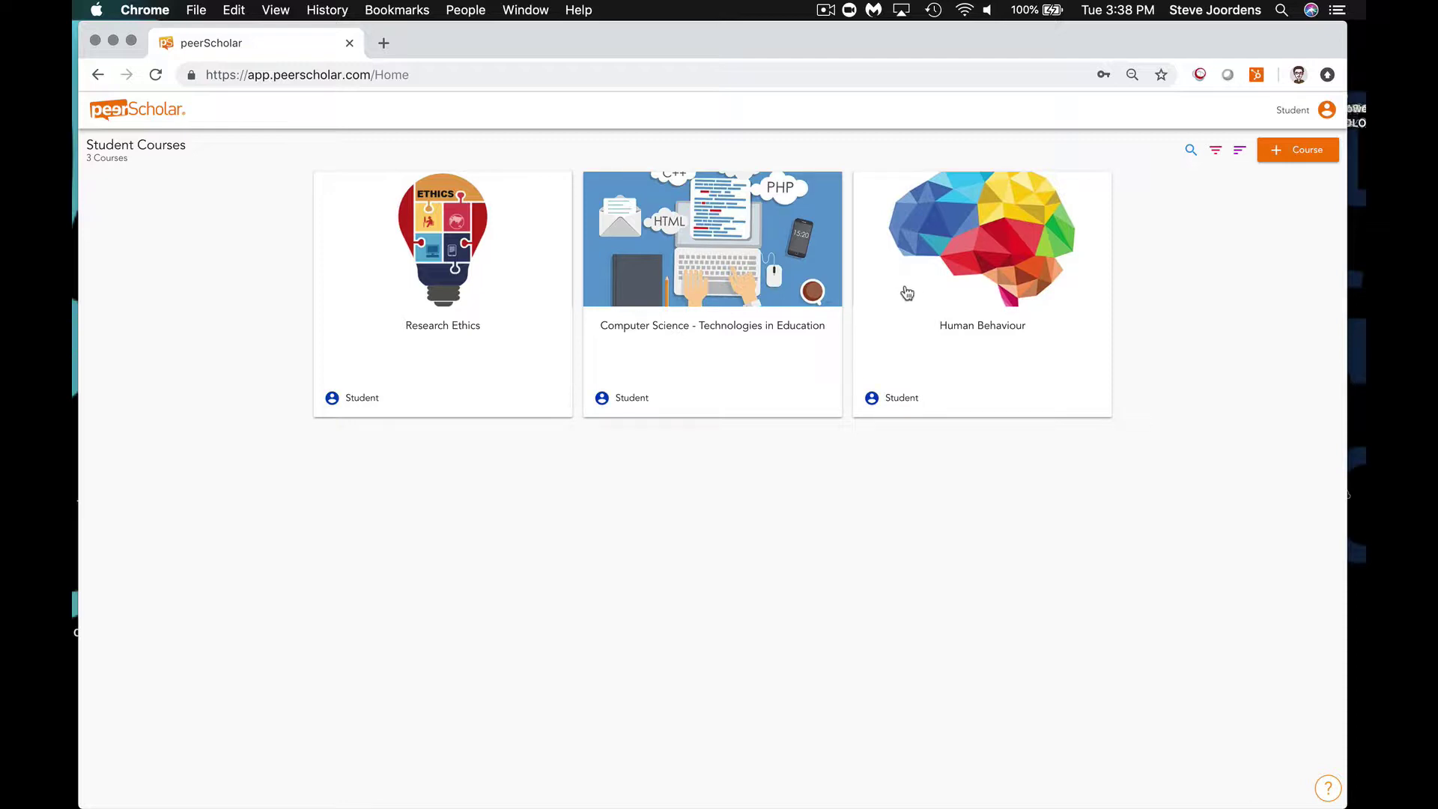
Open the Create phase of the Create Phase Demo in the Research Ethics course and read its activity instructions.
{"action": "left_click", "coordinate": [450, 256]}
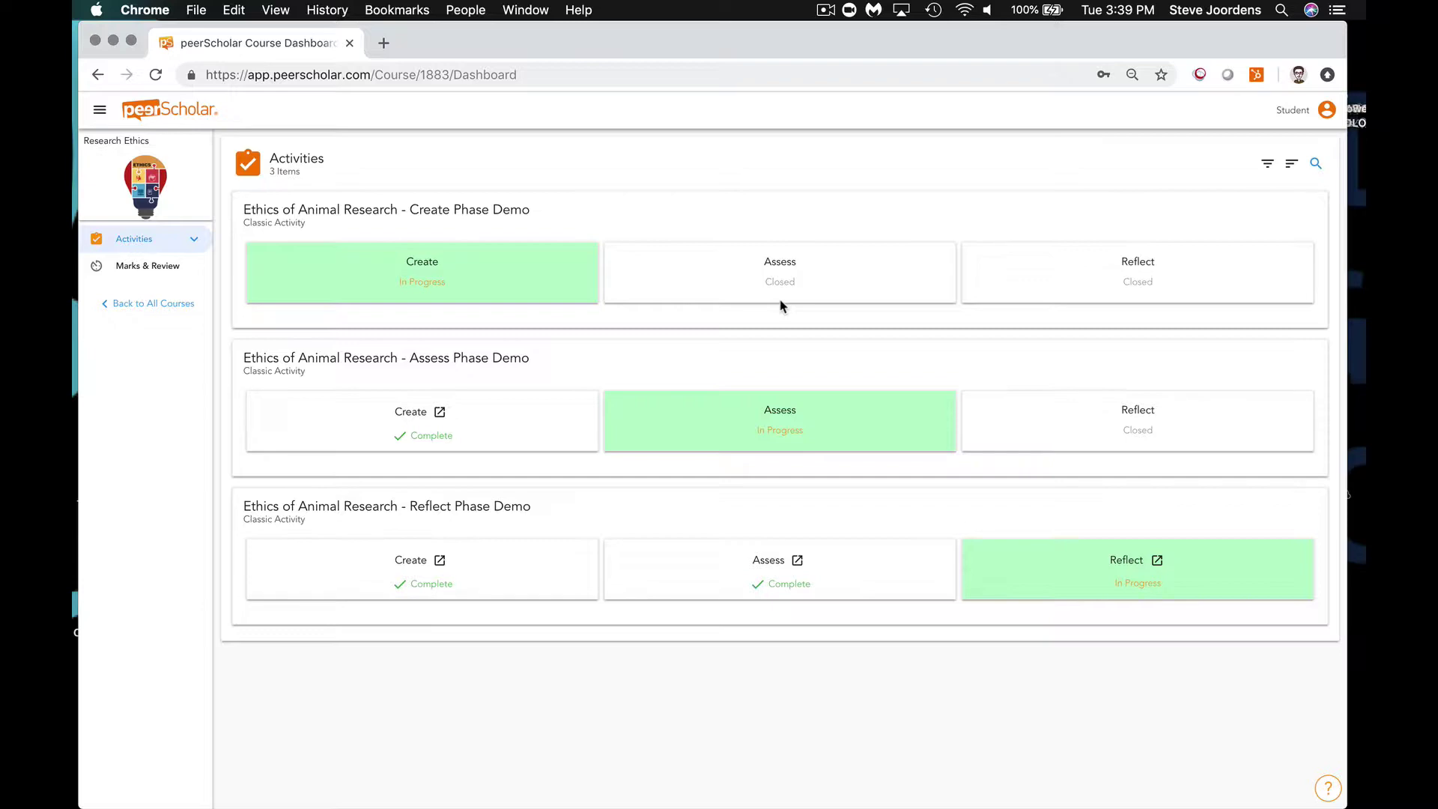
{"action": "left_click", "coordinate": [527, 282]}
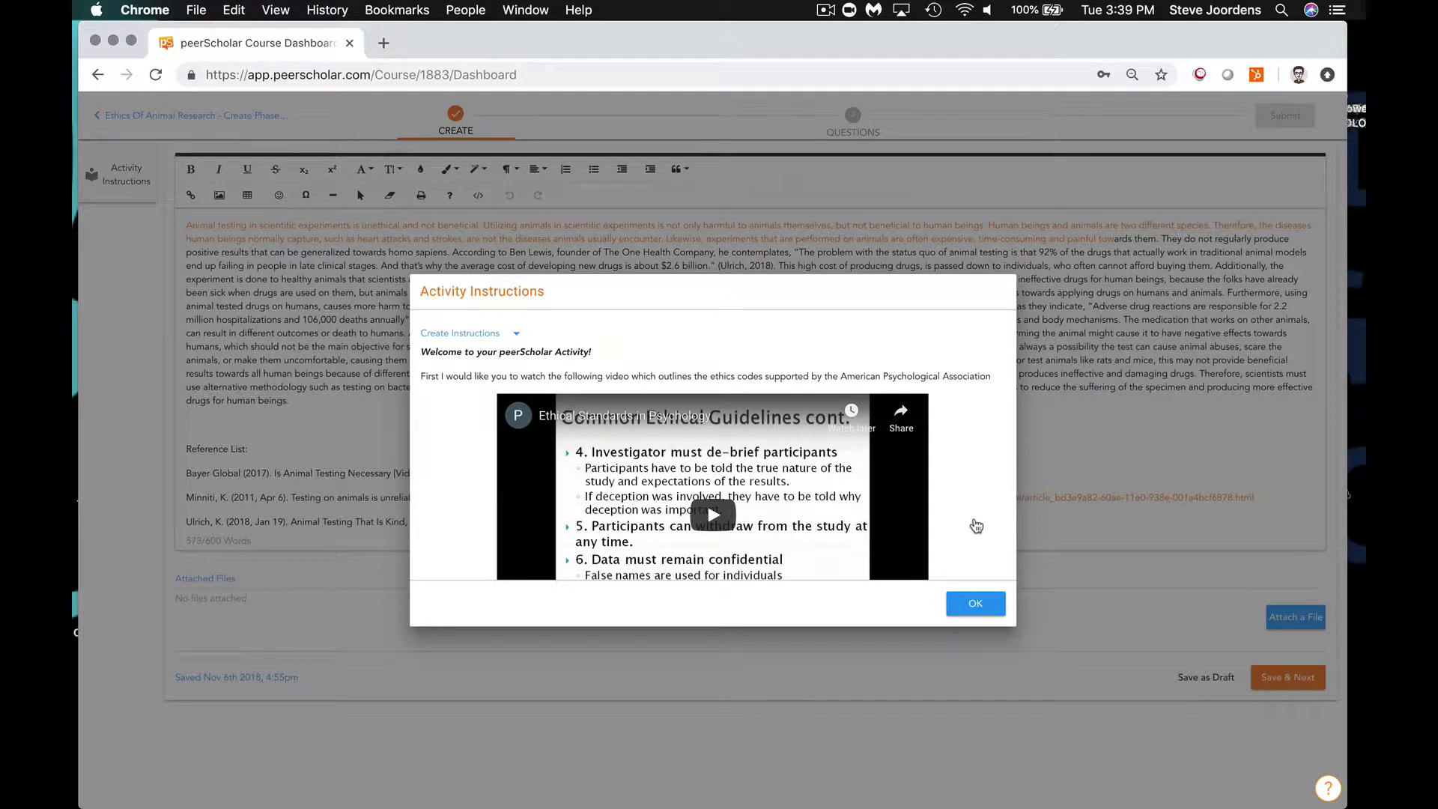
{"action": "scroll", "coordinate": [976, 526], "scroll_direction": "down", "scroll_amount": 5}
{"action": "scroll", "coordinate": [976, 525], "scroll_direction": "up", "scroll_amount": 3}
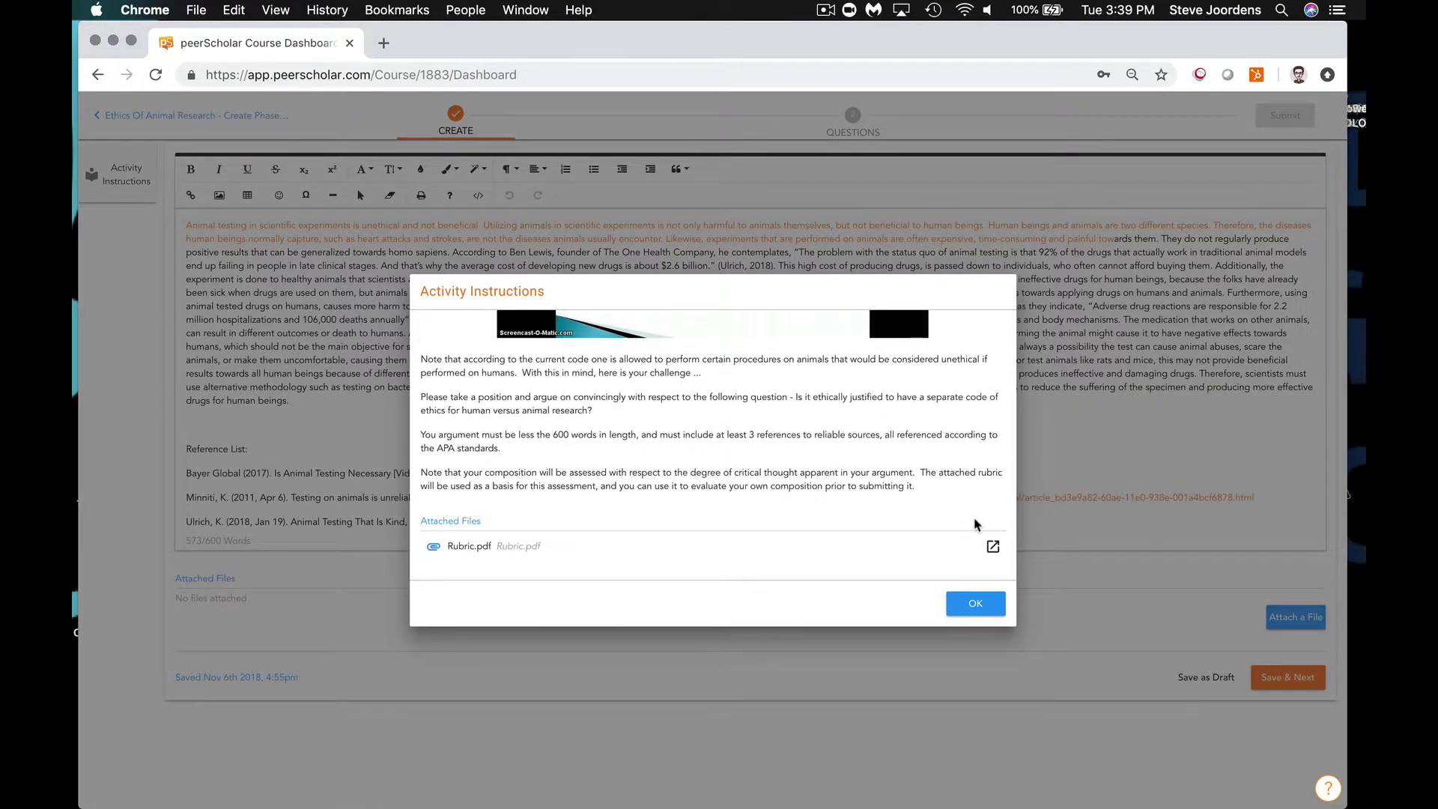
{"action": "scroll", "coordinate": [976, 525], "scroll_direction": "up", "scroll_amount": 3}
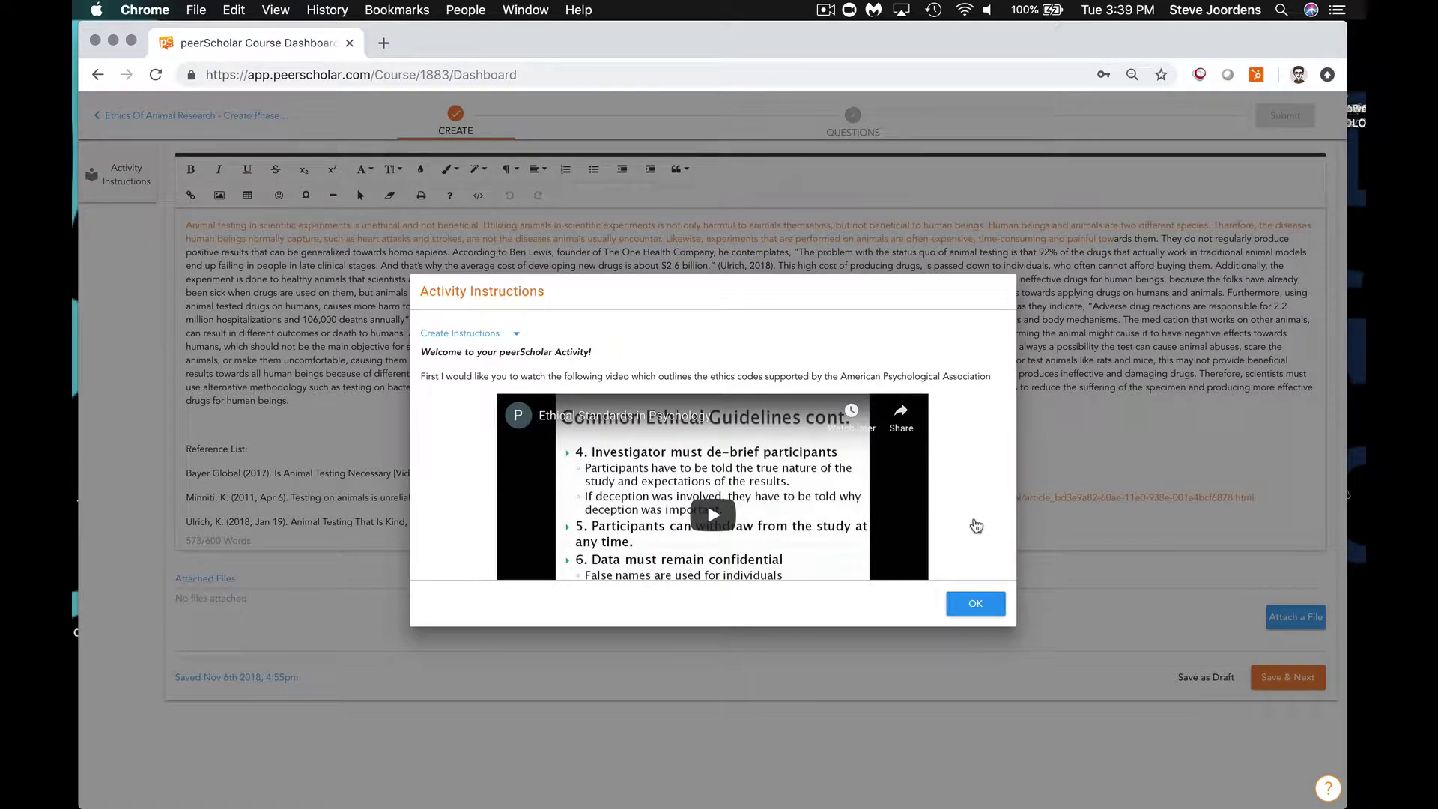
{"action": "scroll", "coordinate": [976, 526], "scroll_direction": "down", "scroll_amount": 4}
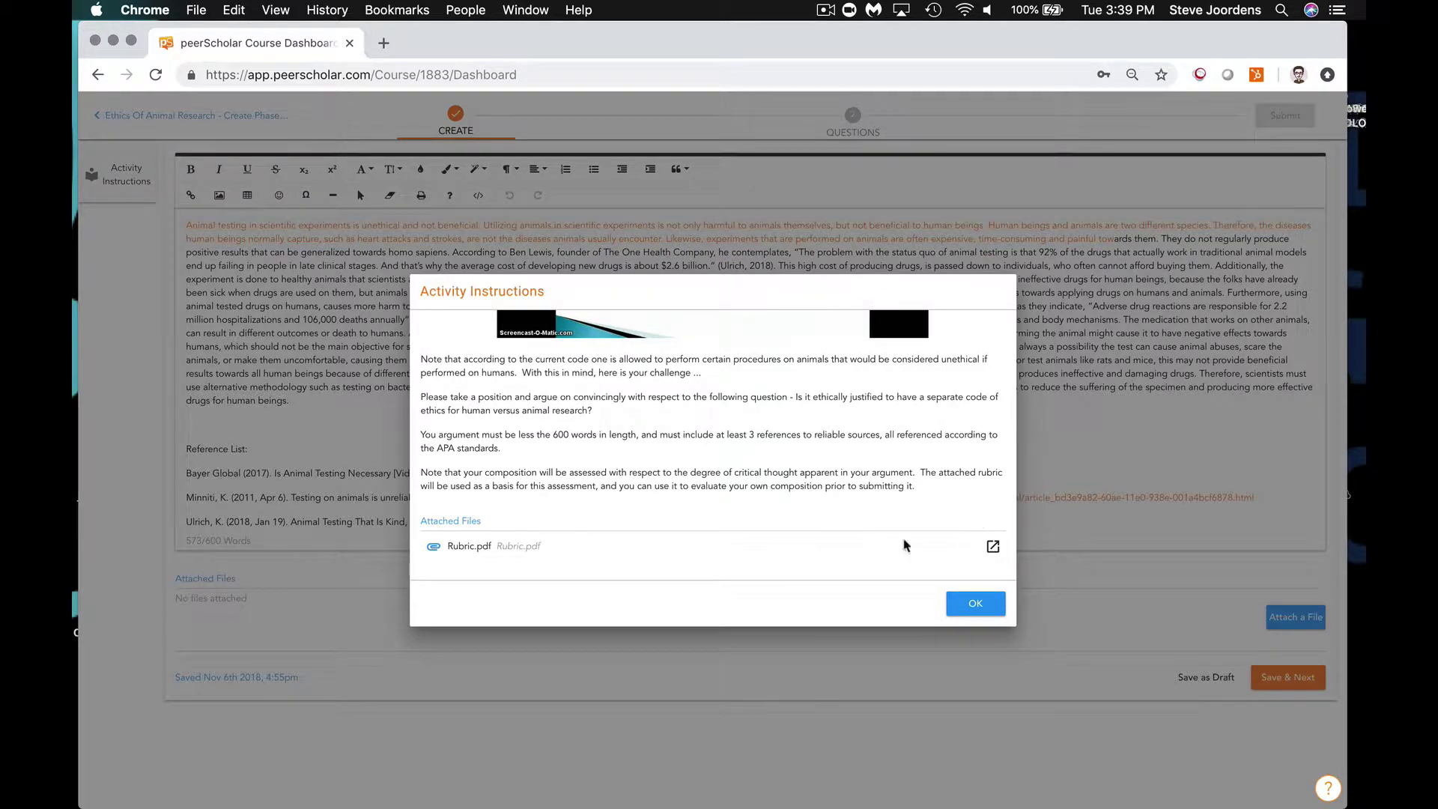
Download and view the attached Rubric.pdf, and return to the activity to dismiss its instructions.
{"action": "left_click", "coordinate": [497, 552]}
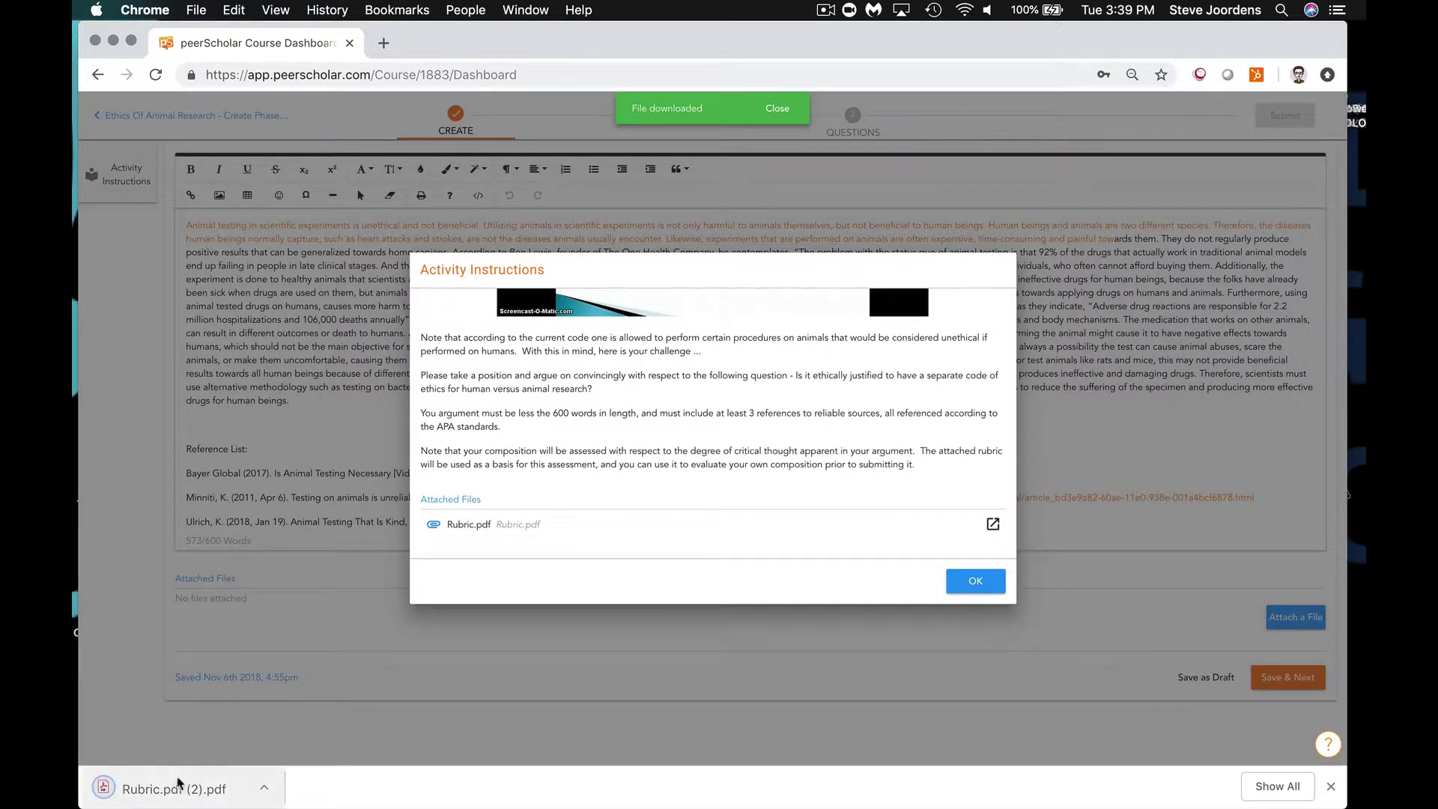
{"action": "left_click", "coordinate": [178, 792]}
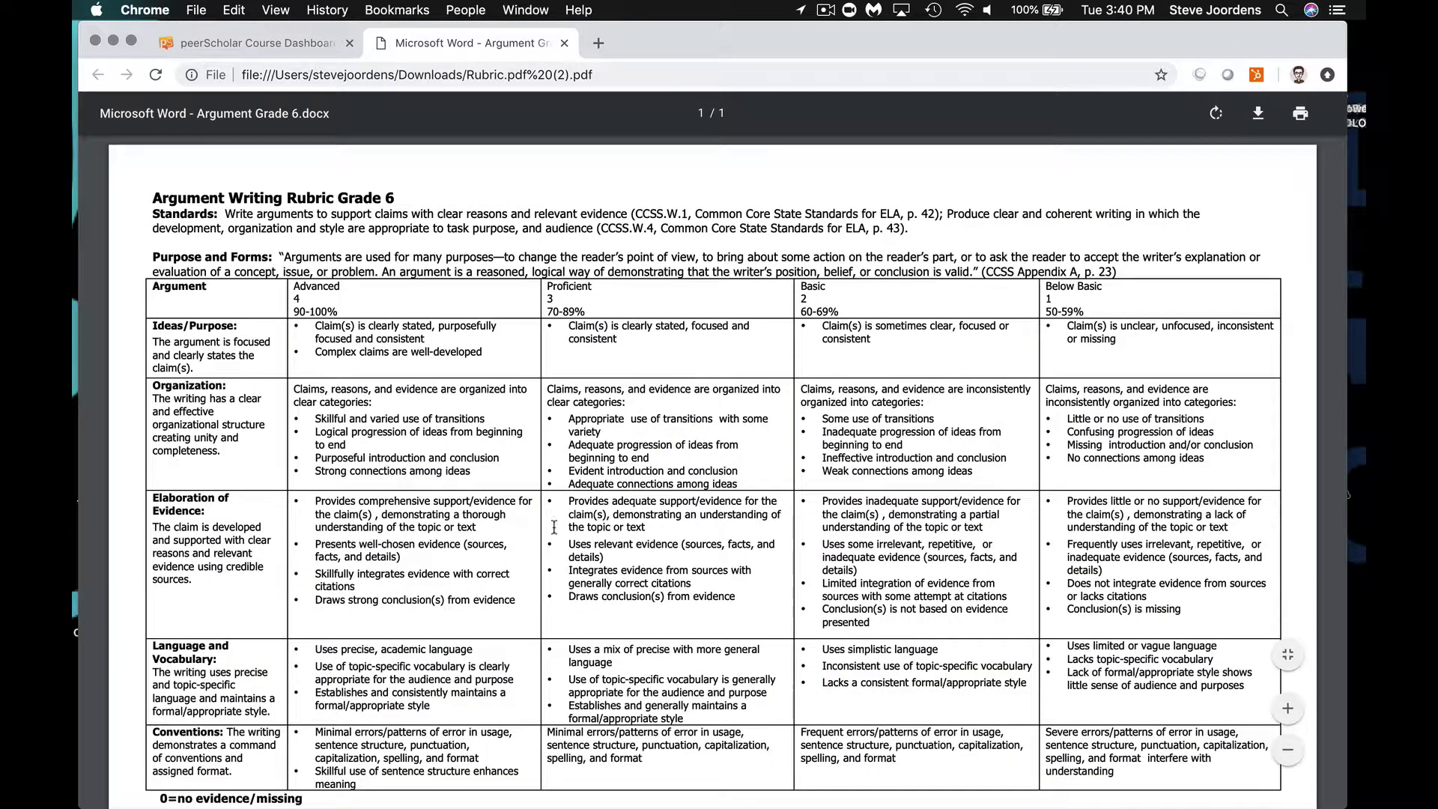
{"action": "left_click", "coordinate": [262, 47]}
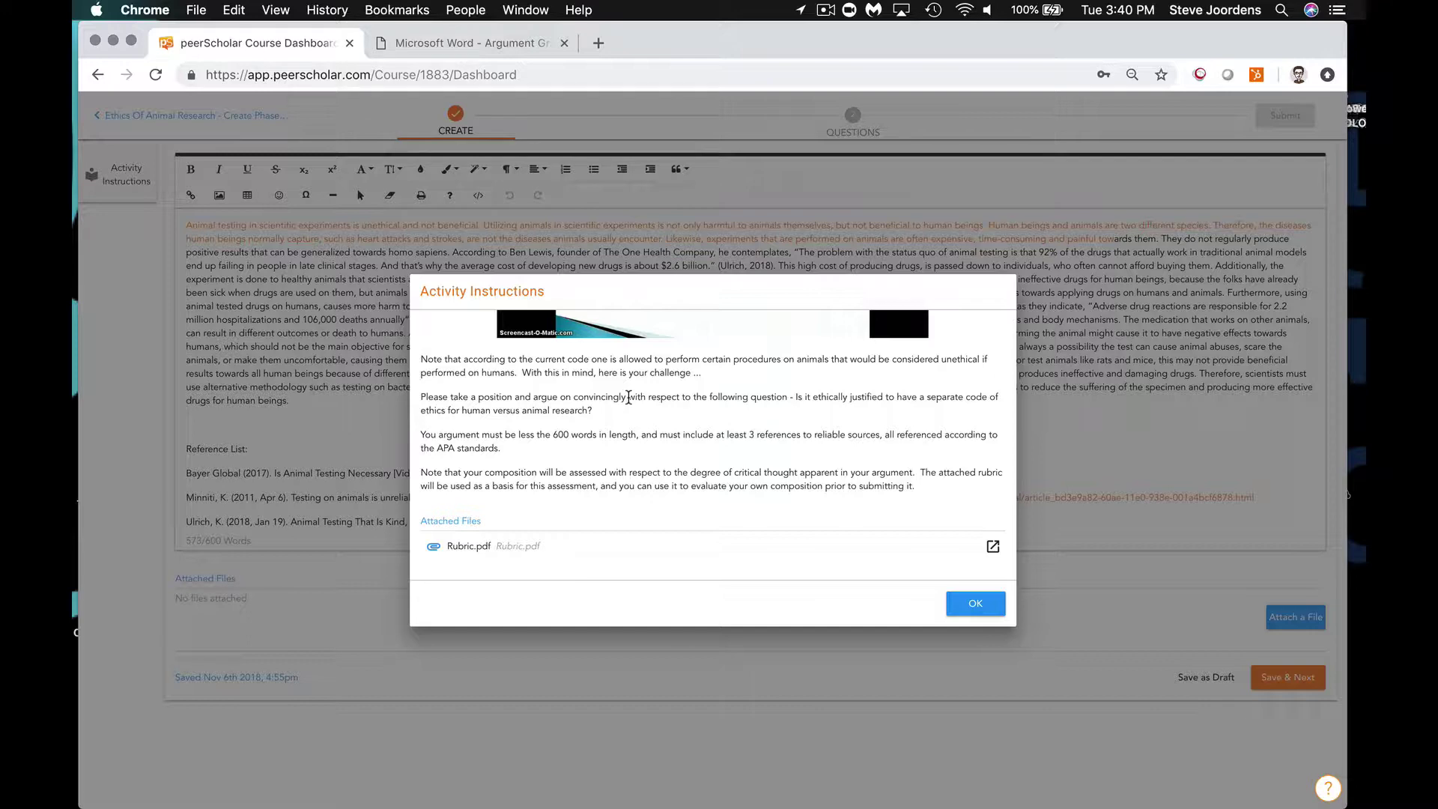
{"action": "left_click", "coordinate": [976, 603]}
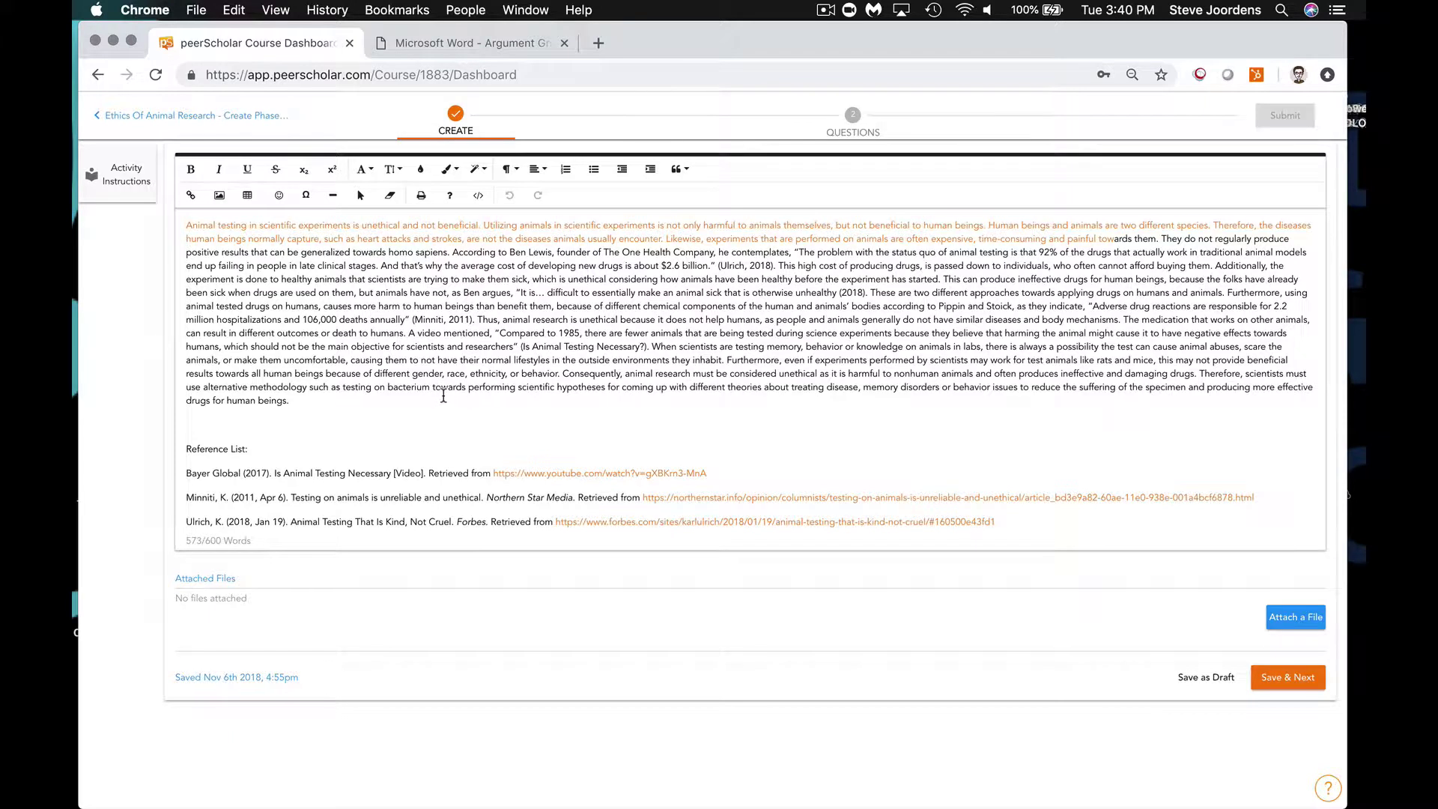
Open Peer 2's composition in the Assess phase of the Assess Phase Demo and view its second inline comment.
{"action": "left_click", "coordinate": [252, 117]}
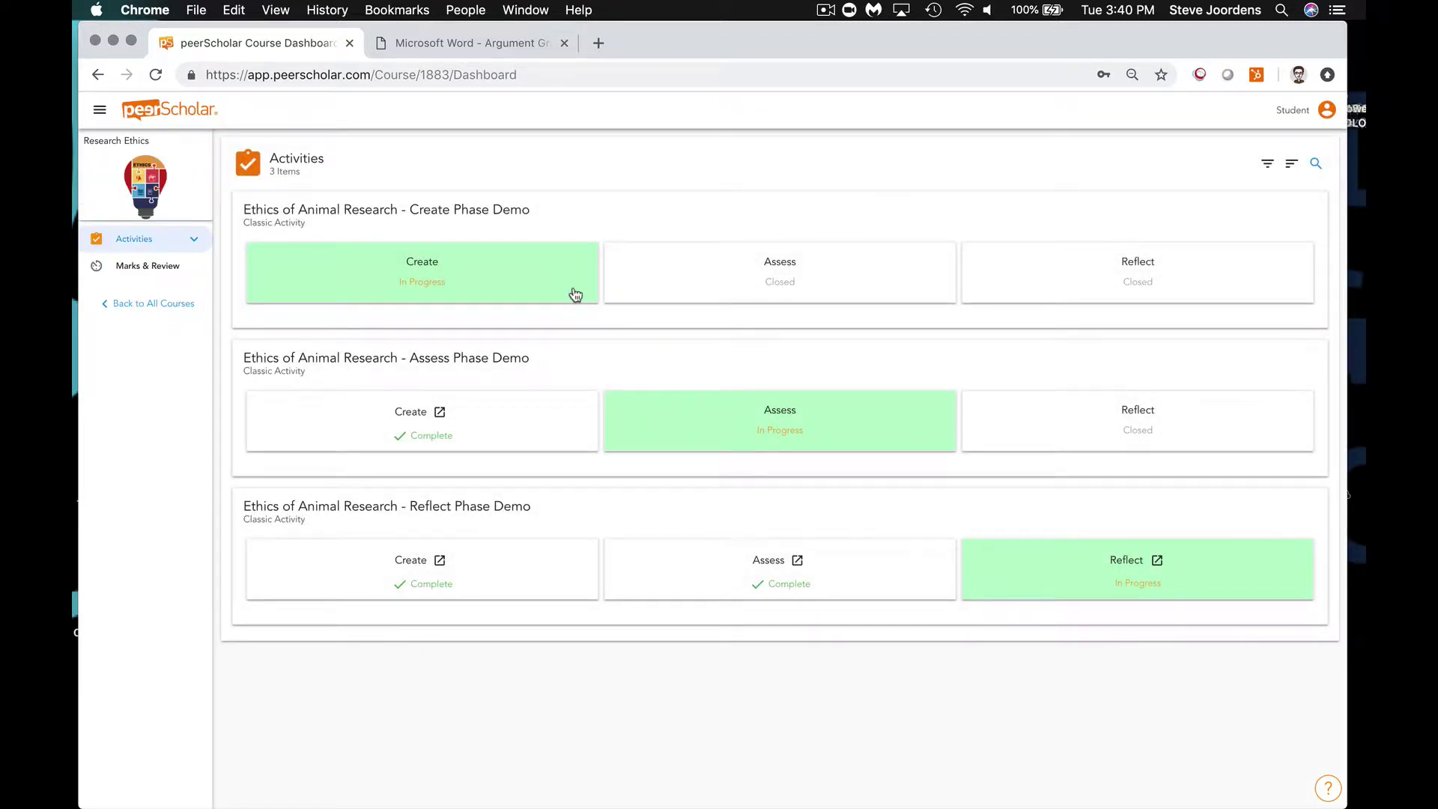
{"action": "left_click", "coordinate": [728, 429]}
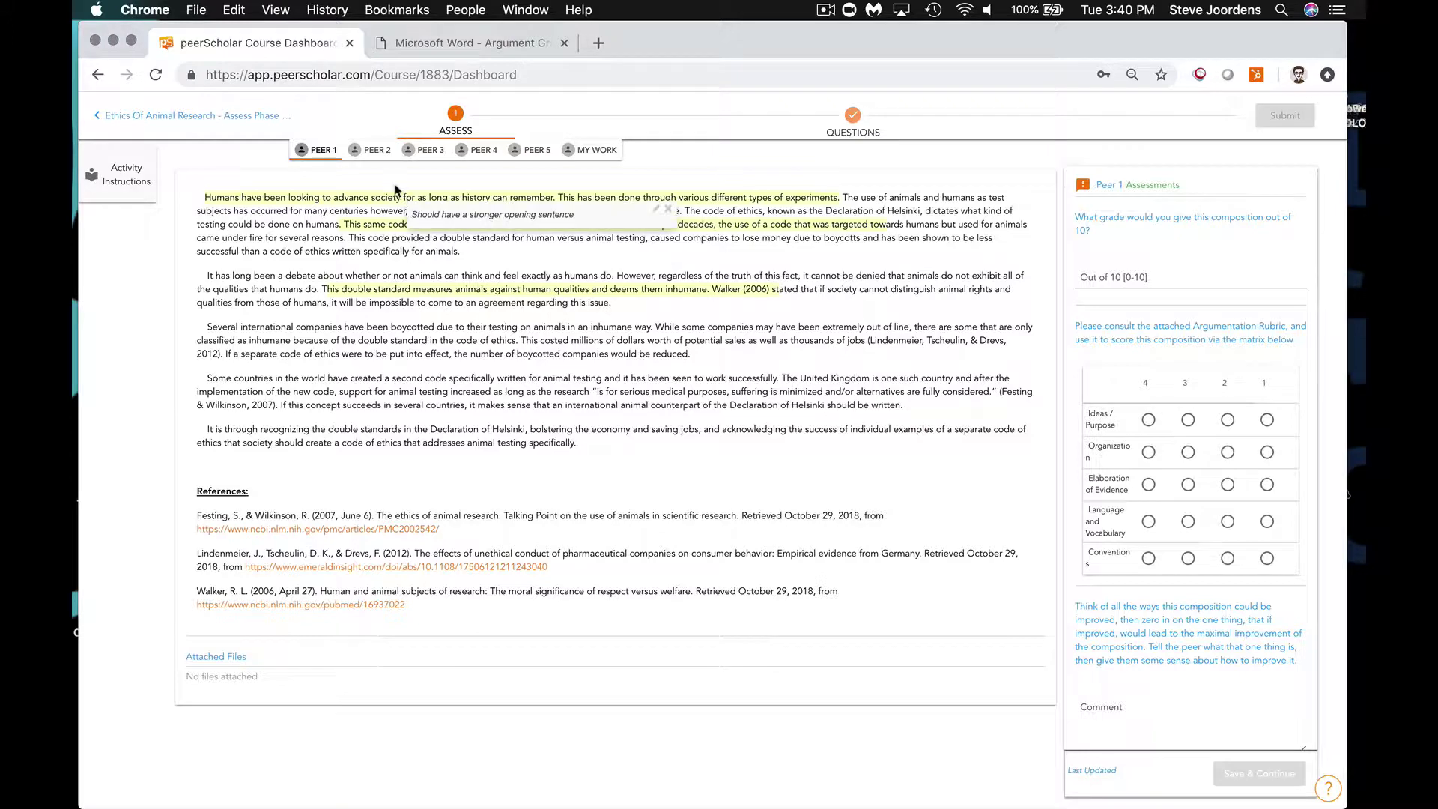
{"action": "left_click", "coordinate": [387, 155]}
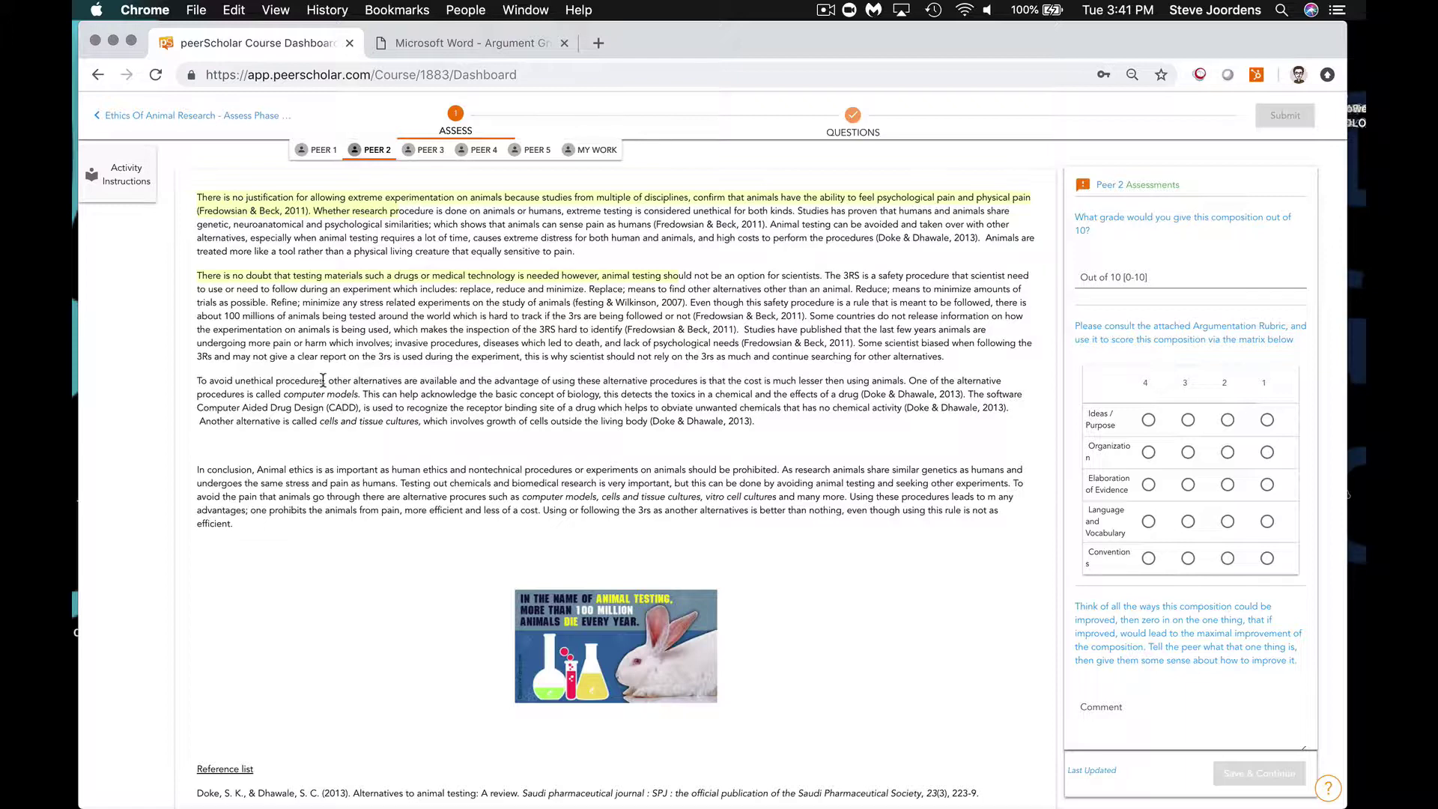
{"action": "mouse_move", "coordinate": [440, 275]}
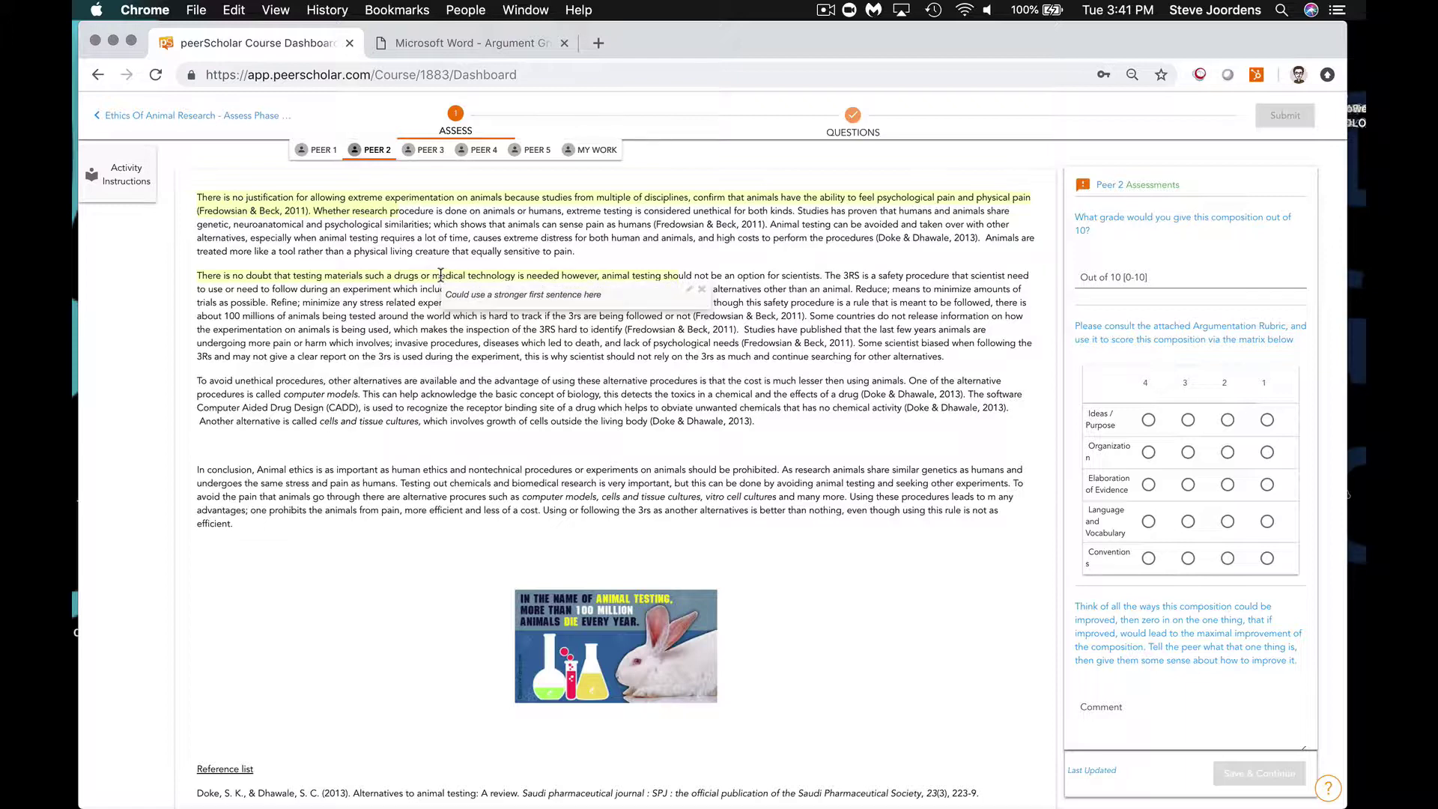
{"action": "left_click_drag", "start_coordinate": [384, 356], "coordinate": [497, 358]}
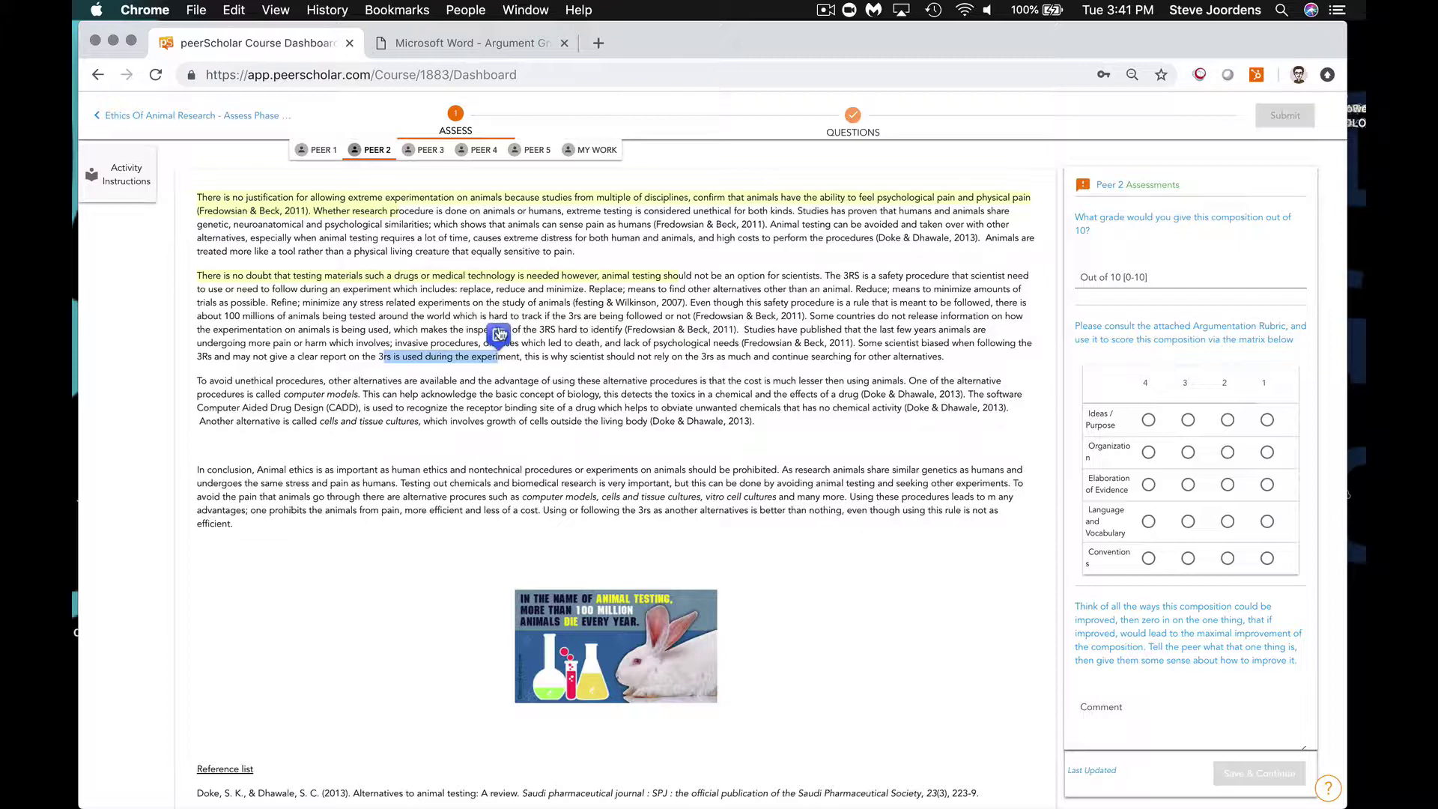
{"action": "left_click", "coordinate": [498, 334]}
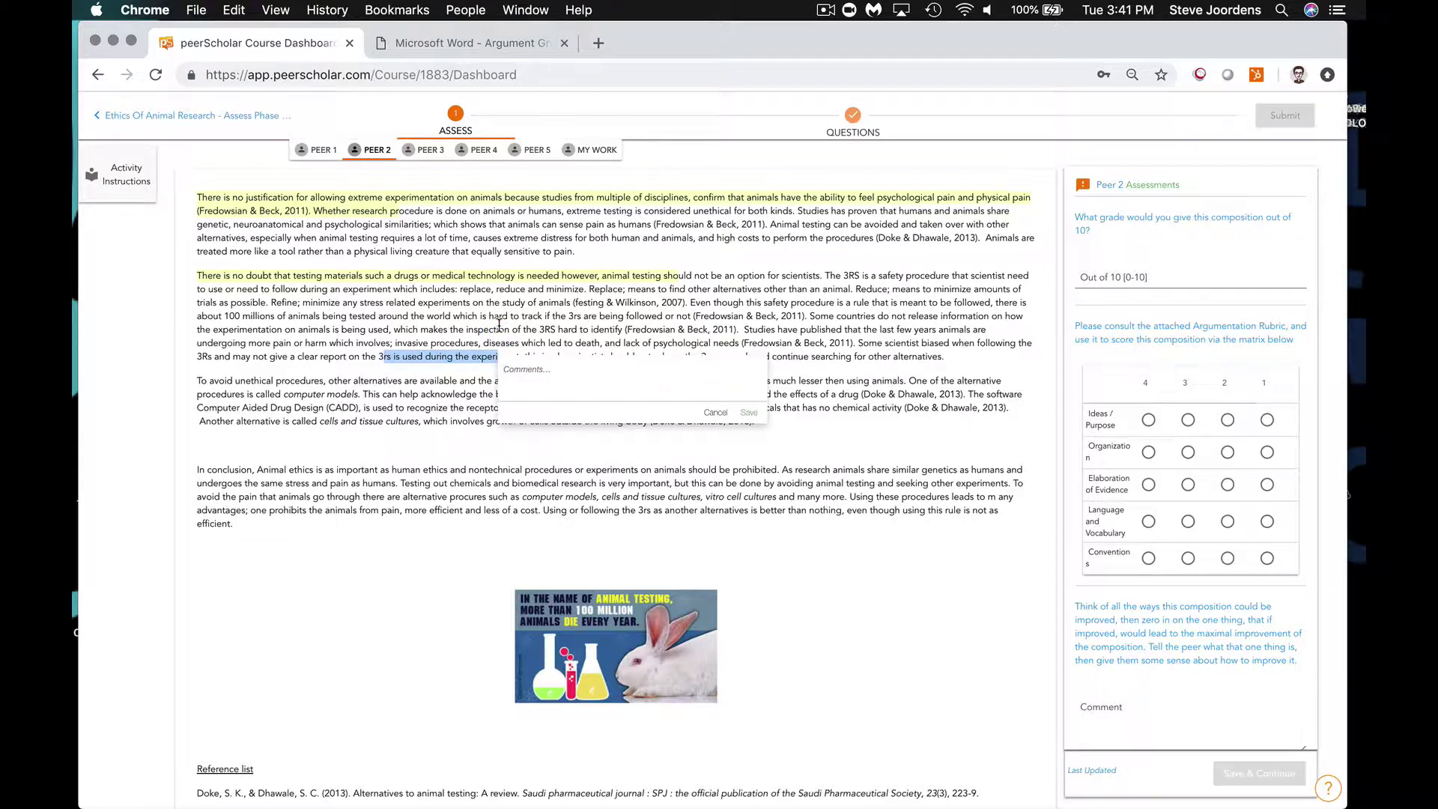
{"action": "left_click", "coordinate": [715, 412]}
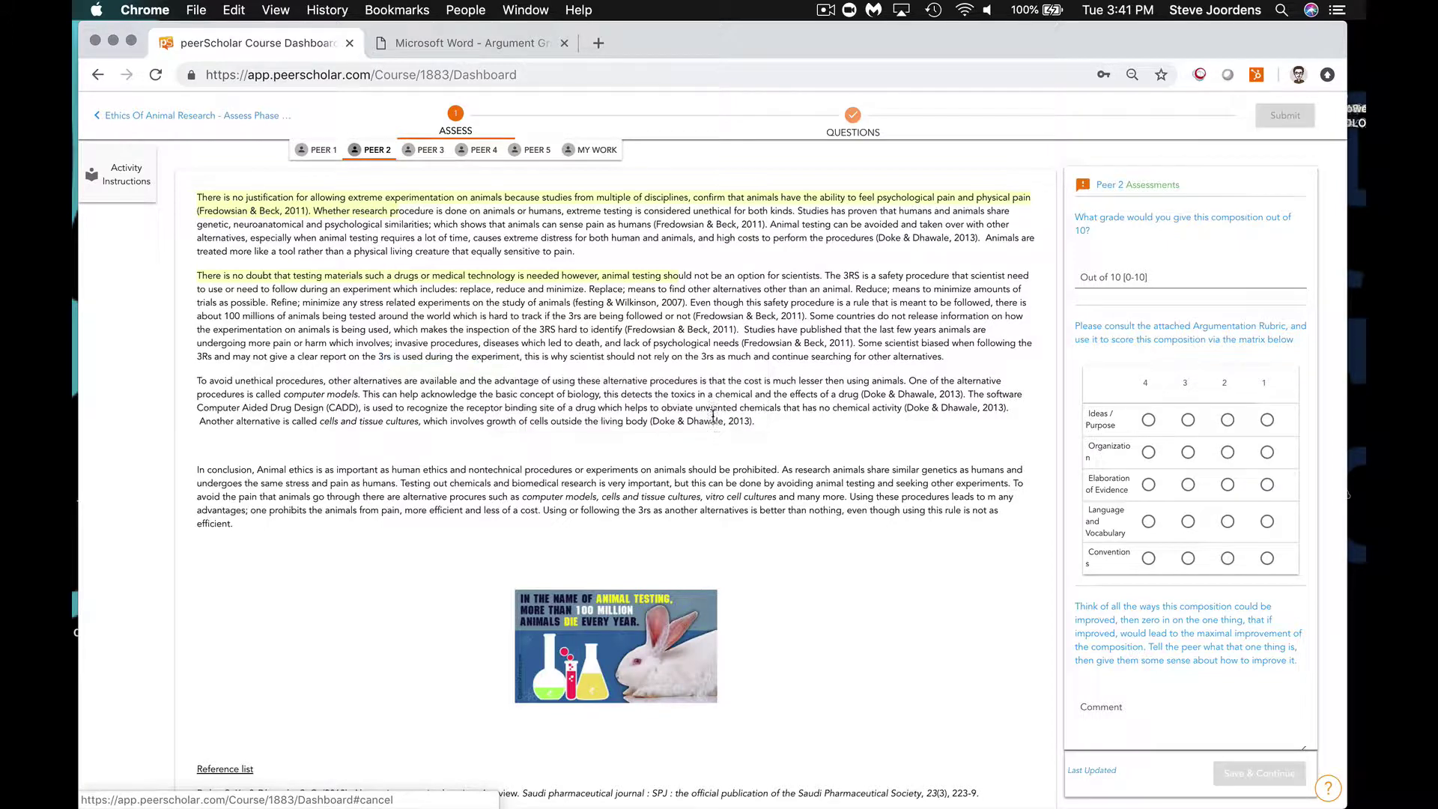
Score Peer 2's composition in the rubric matrix: 4 for Ideas/Purpose, 3 for Organization and 4 for Elaboration of Evidence.
{"action": "mouse_move", "coordinate": [496, 281]}
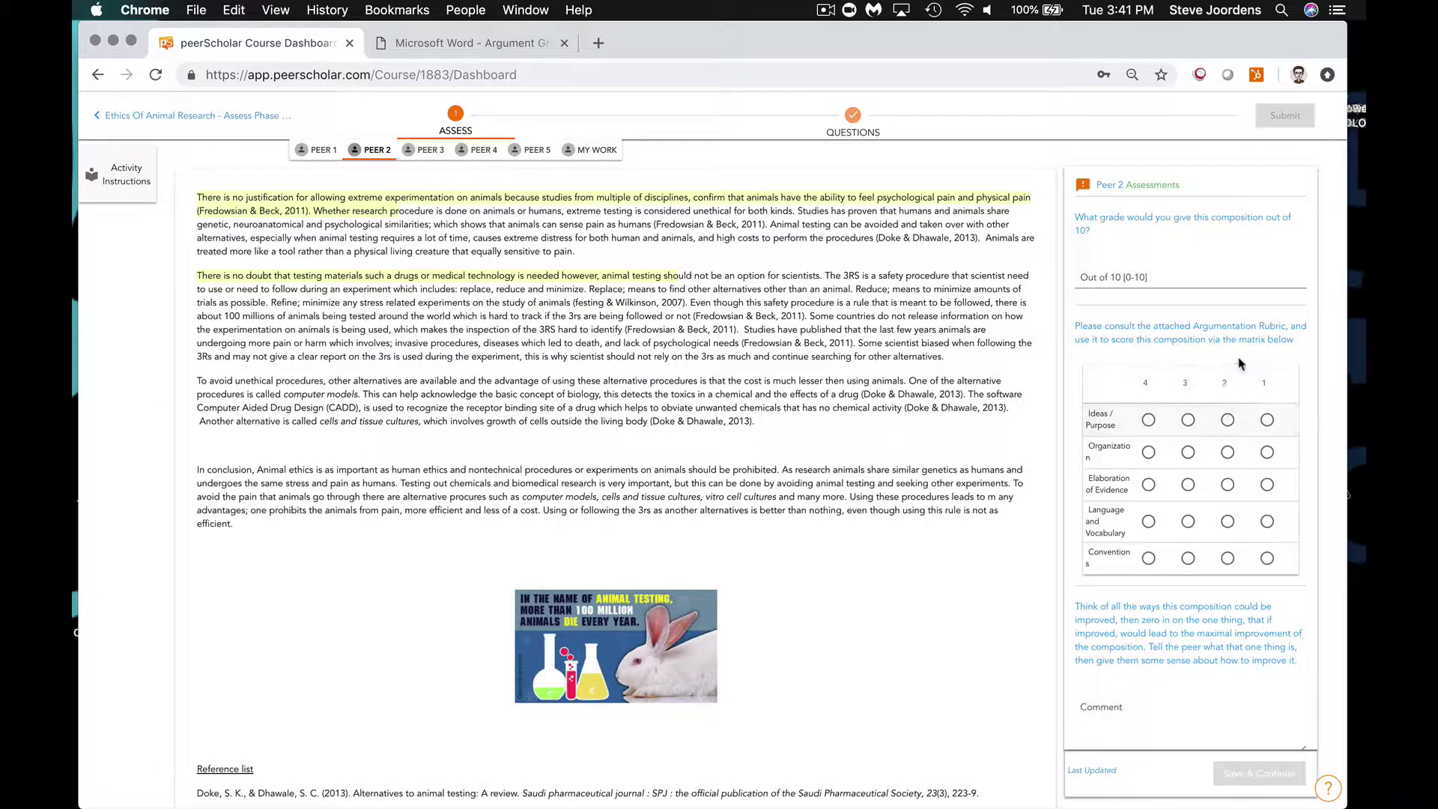
{"action": "scroll", "coordinate": [1228, 358], "scroll_direction": "down", "scroll_amount": 3}
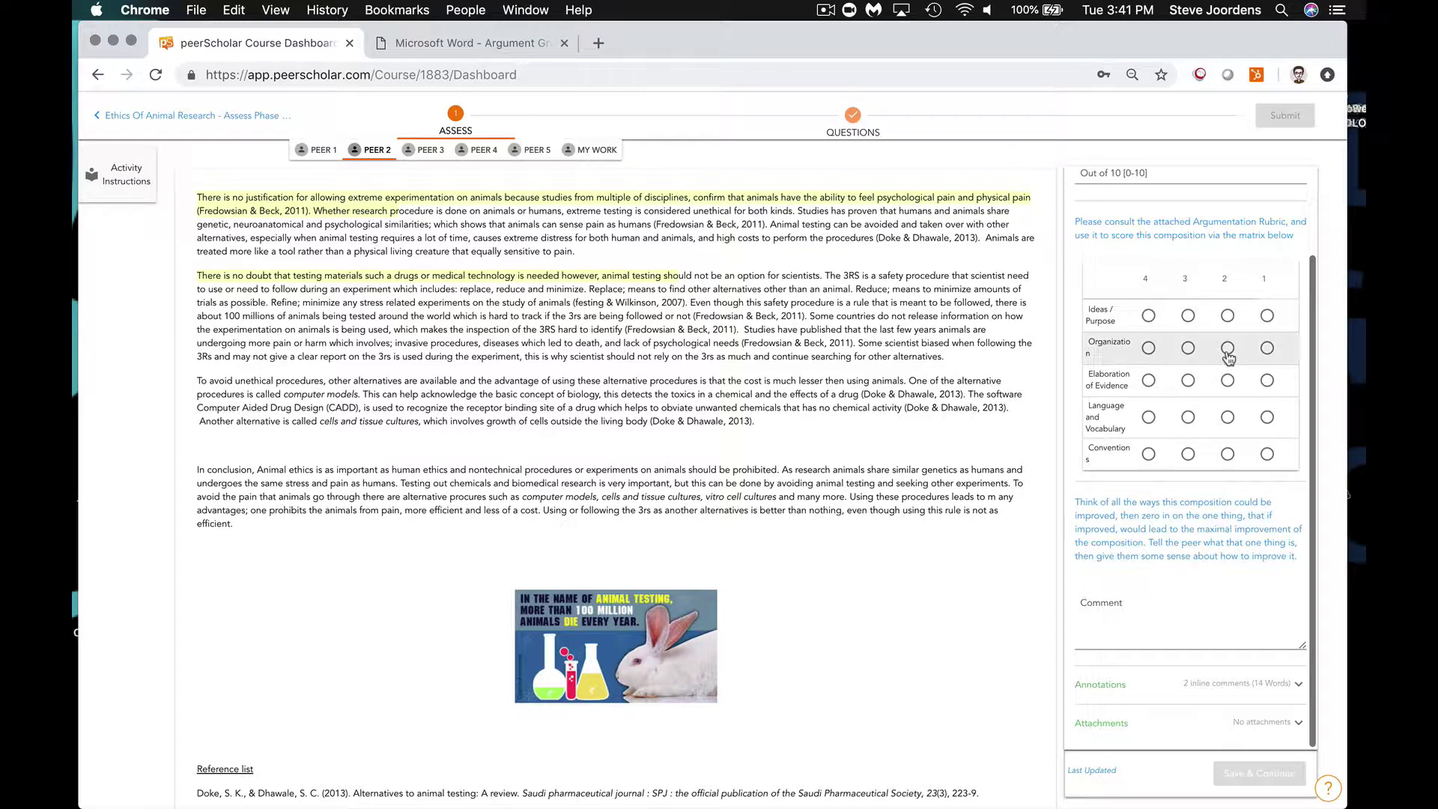
{"action": "scroll", "coordinate": [1229, 358], "scroll_direction": "up", "scroll_amount": 3}
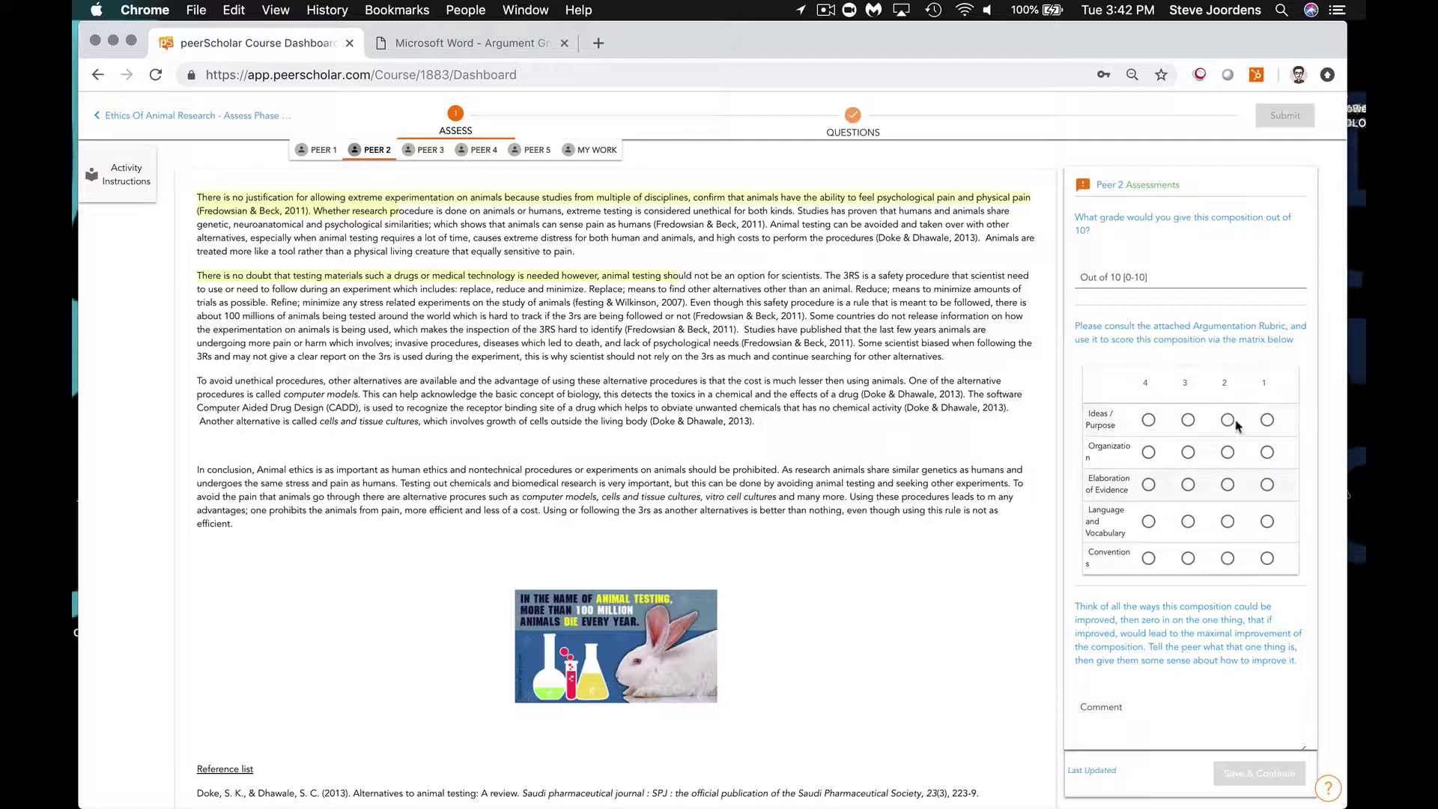
{"action": "left_click", "coordinate": [1149, 419]}
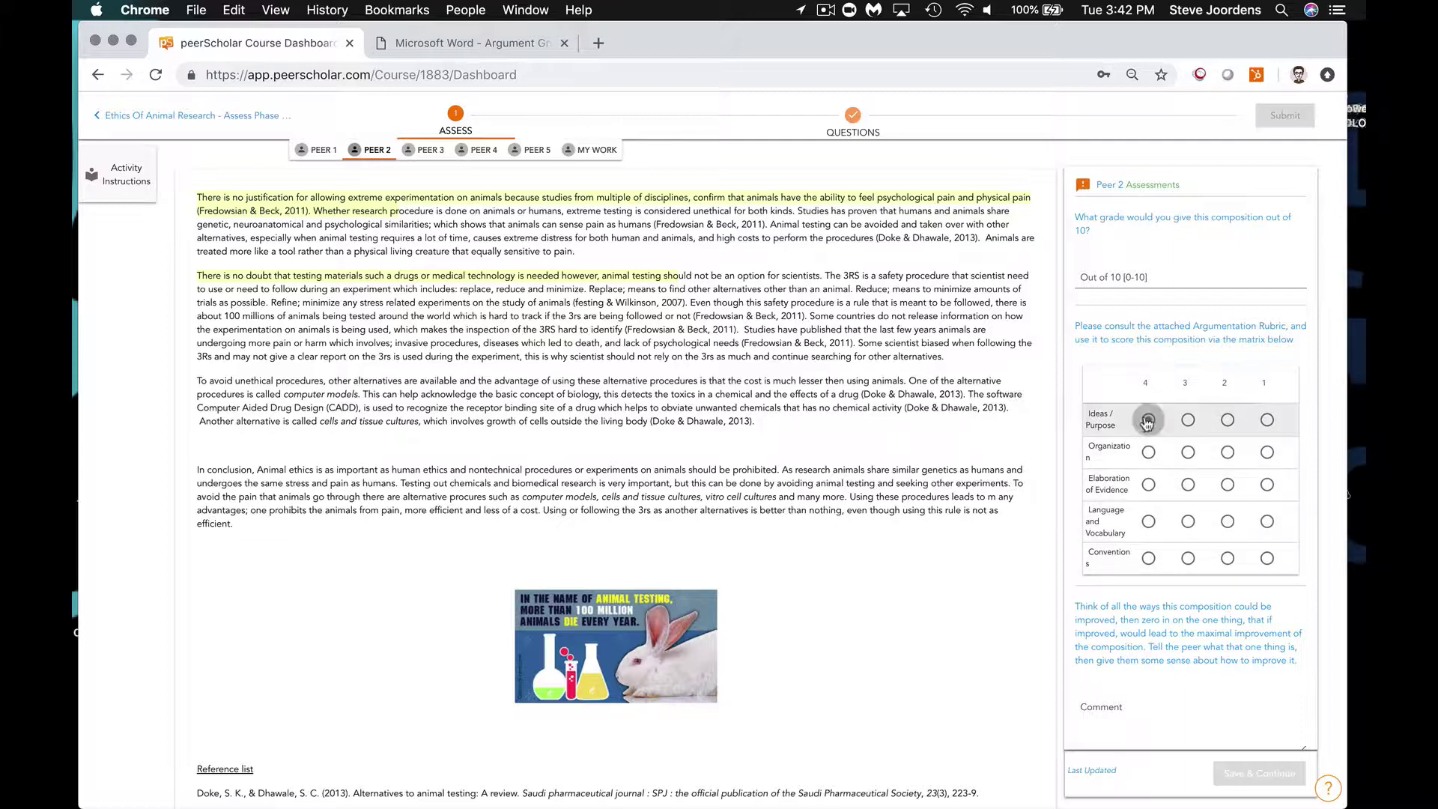
{"action": "left_click", "coordinate": [1188, 452]}
{"action": "left_click", "coordinate": [1149, 484]}
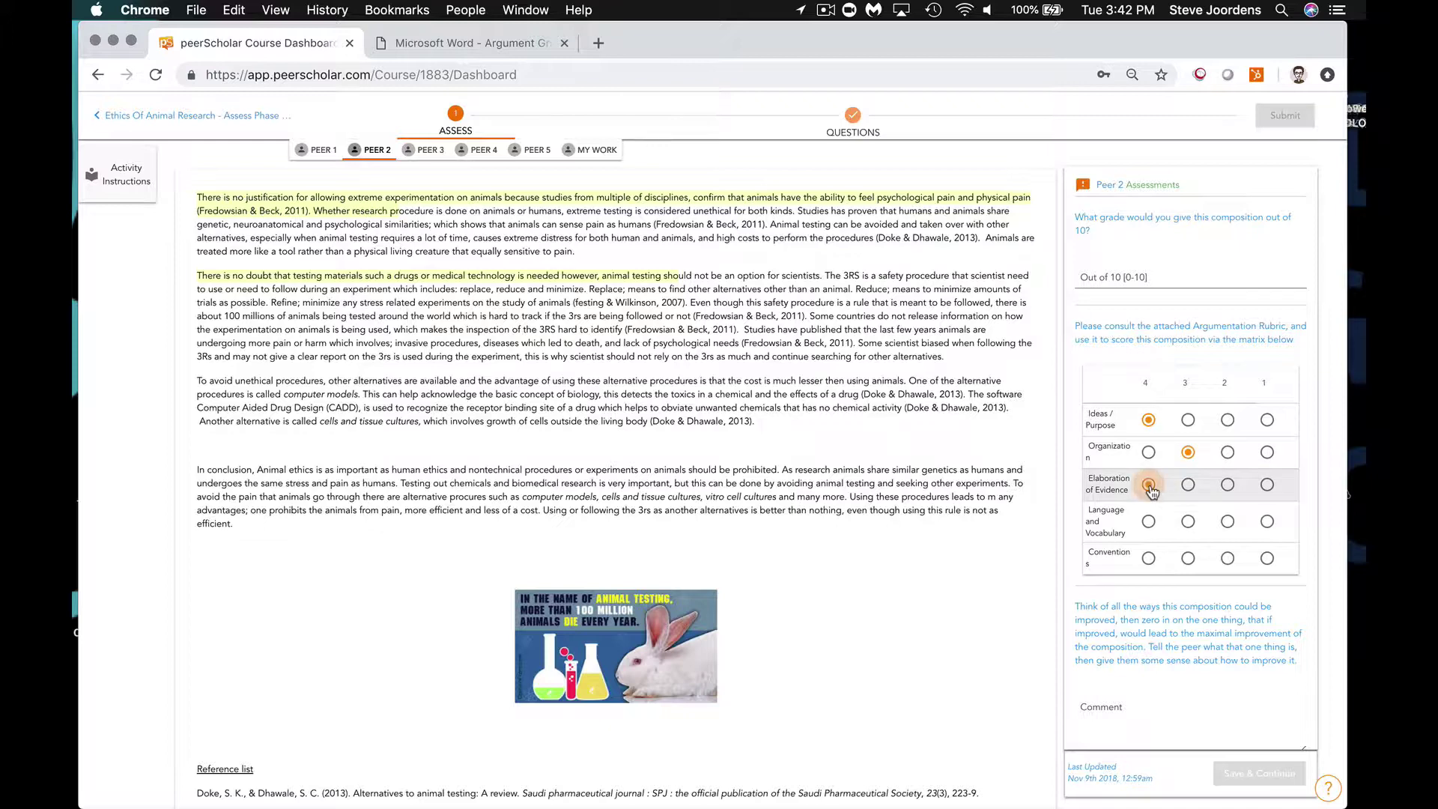
Look over Peer 2's comment question and view the self-assessment under My Work.
{"action": "scroll", "coordinate": [1214, 589], "scroll_direction": "down", "scroll_amount": 3}
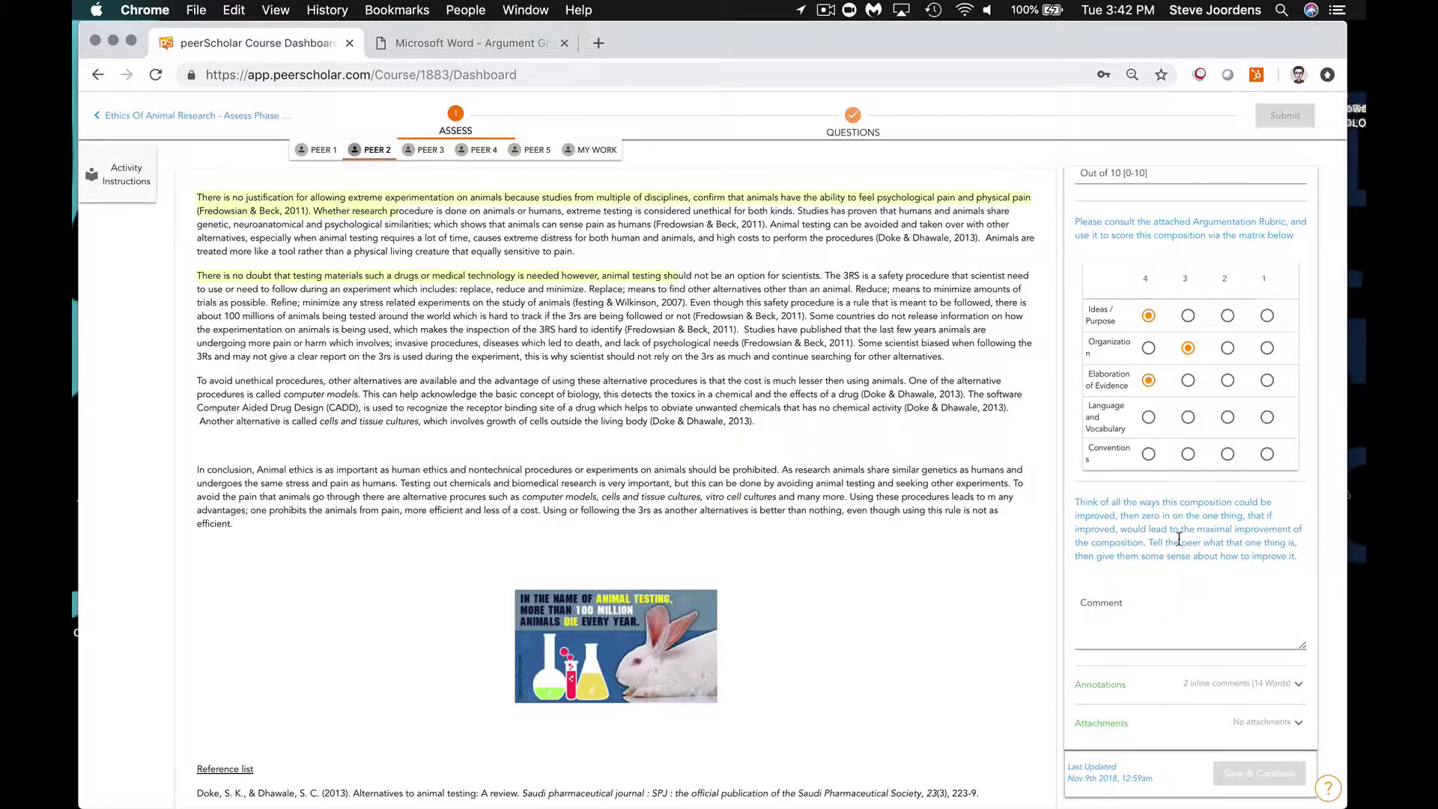
{"action": "left_click", "coordinate": [1132, 599]}
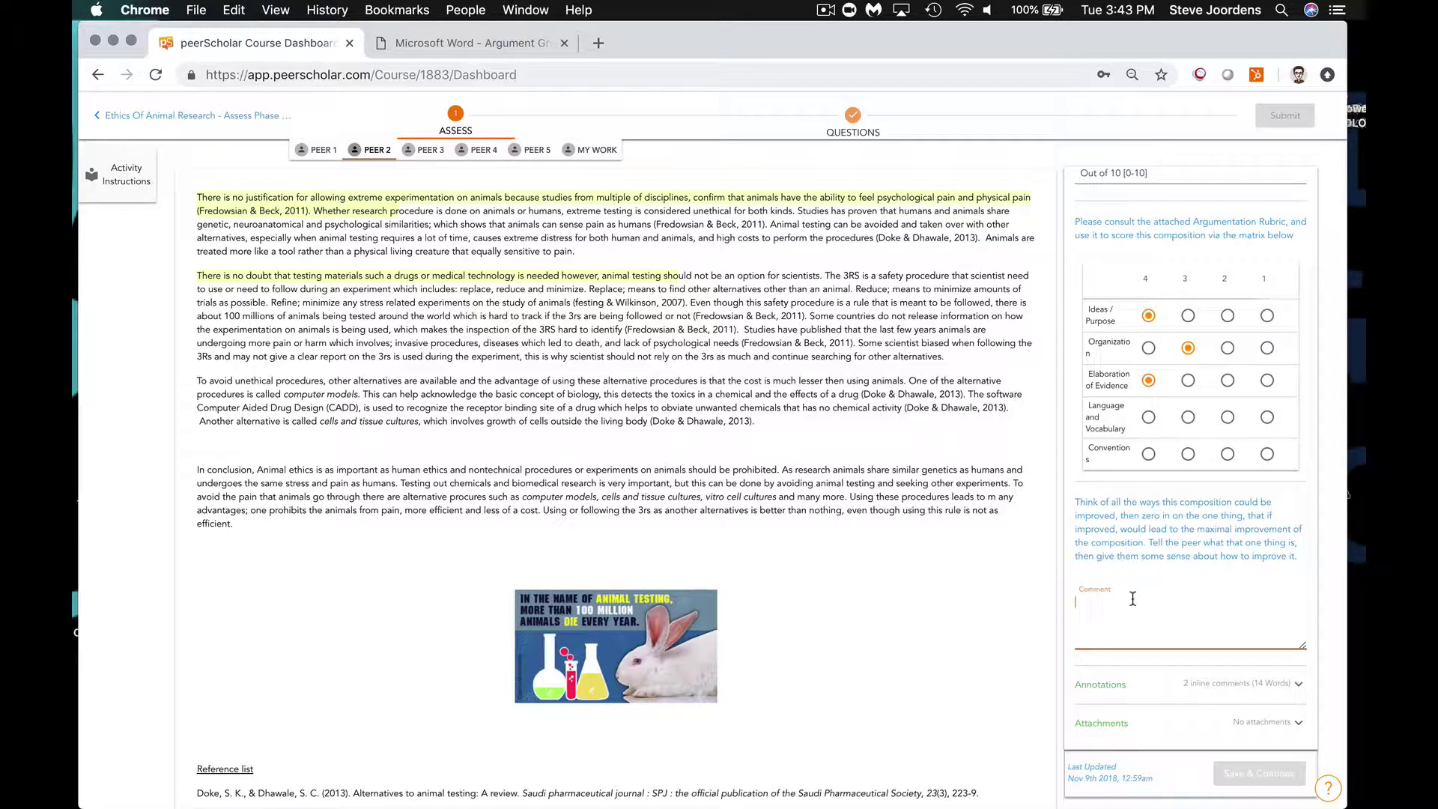
{"action": "left_click", "coordinate": [322, 153]}
{"action": "left_click", "coordinate": [378, 156]}
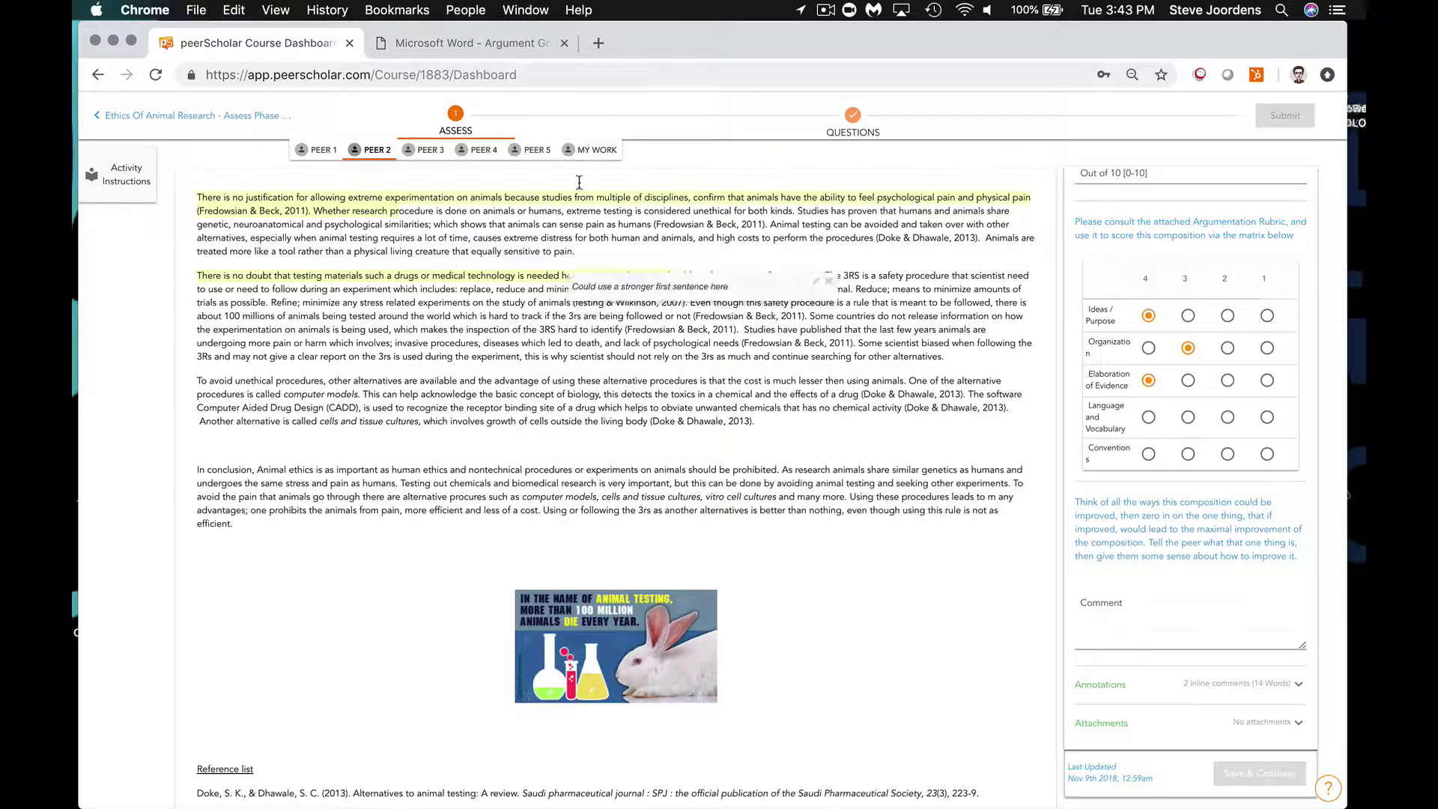
{"action": "left_click", "coordinate": [590, 152]}
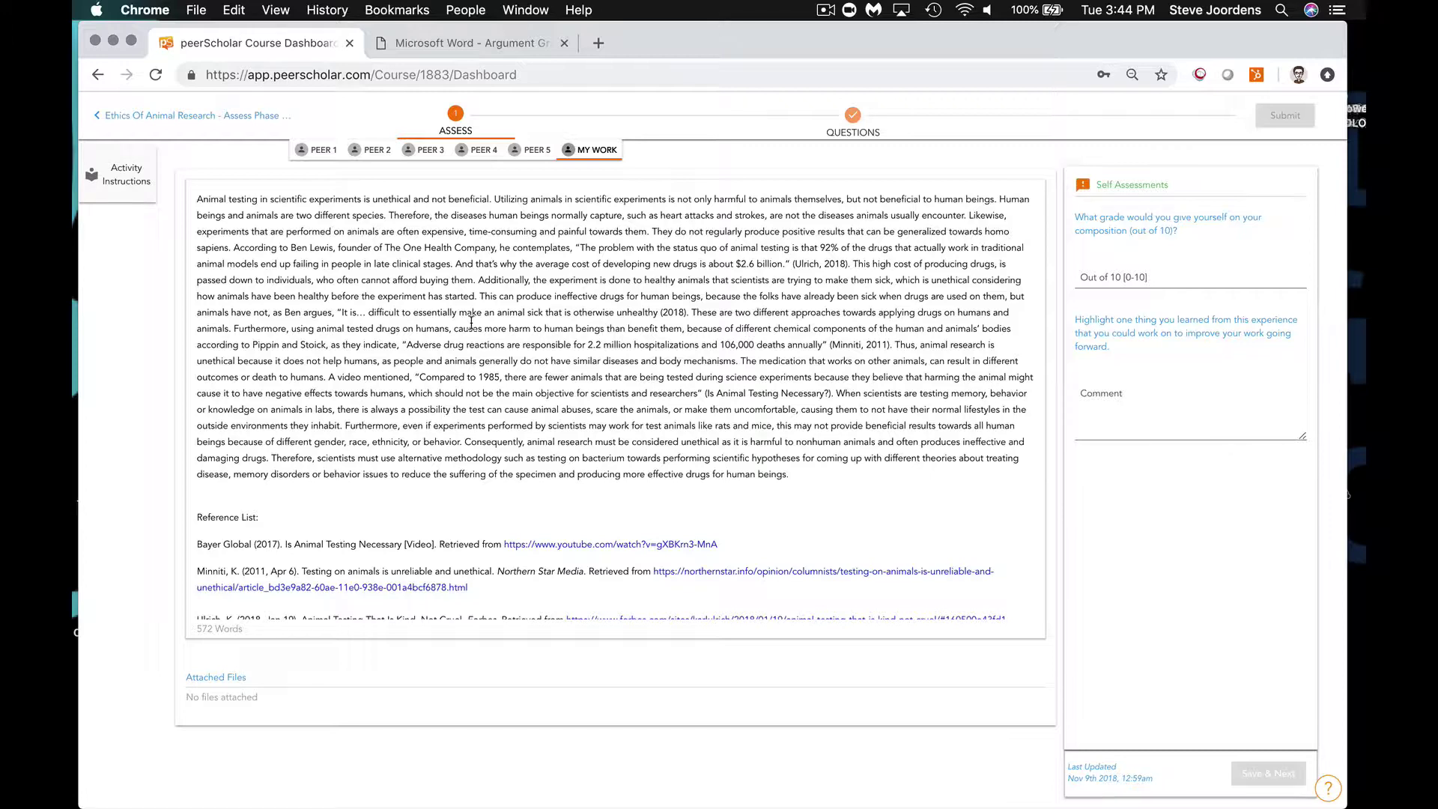
Open the Reflect phase of the Reflect Phase Demo and view Peer 1's inline comment on the long highlighted passage.
{"action": "left_click", "coordinate": [186, 115]}
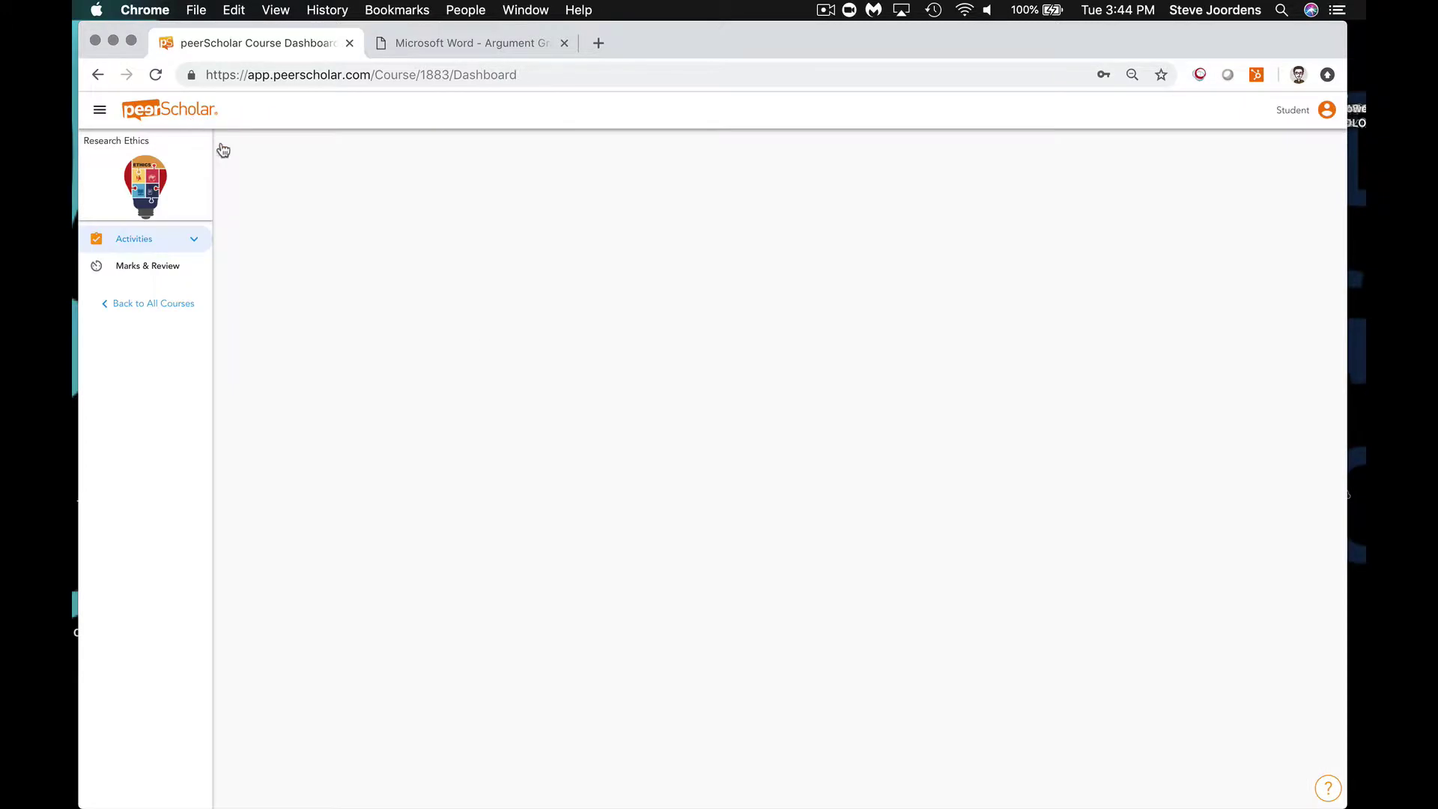
{"action": "left_click", "coordinate": [1029, 575]}
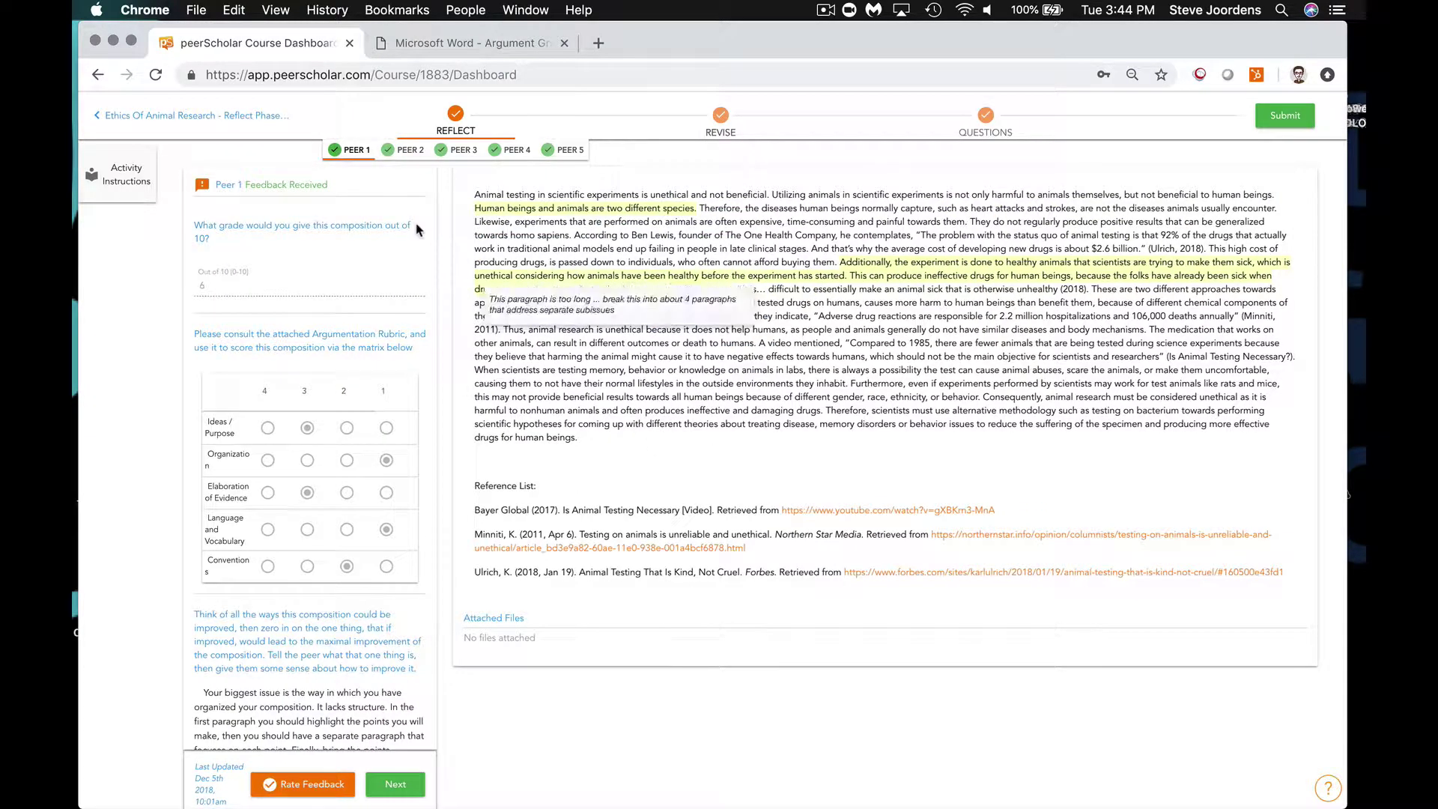
{"action": "mouse_move", "coordinate": [528, 335]}
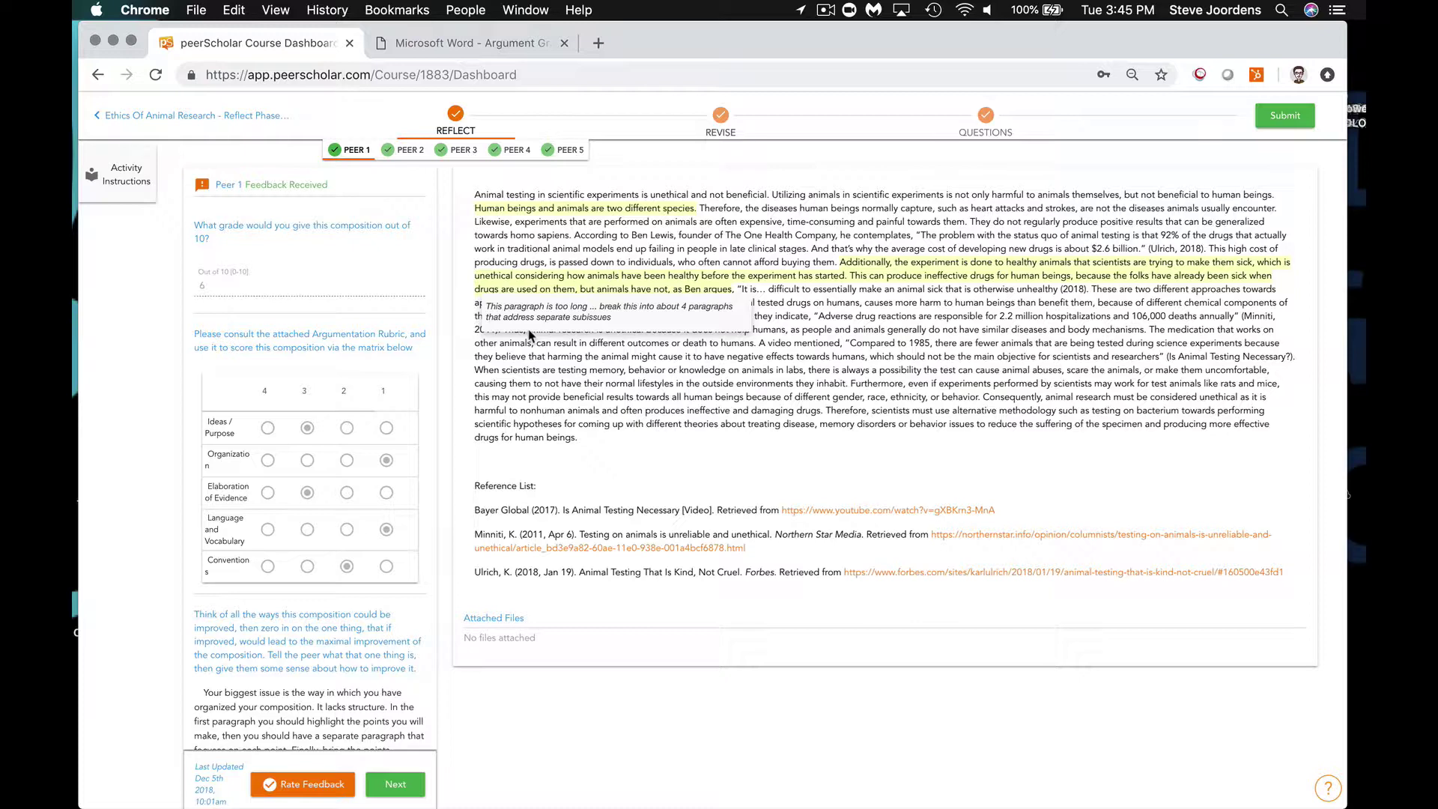
Browse the feedback received from Peers 2 and 3, and return to Peer 1 to read both inline comments.
{"action": "left_click", "coordinate": [411, 150]}
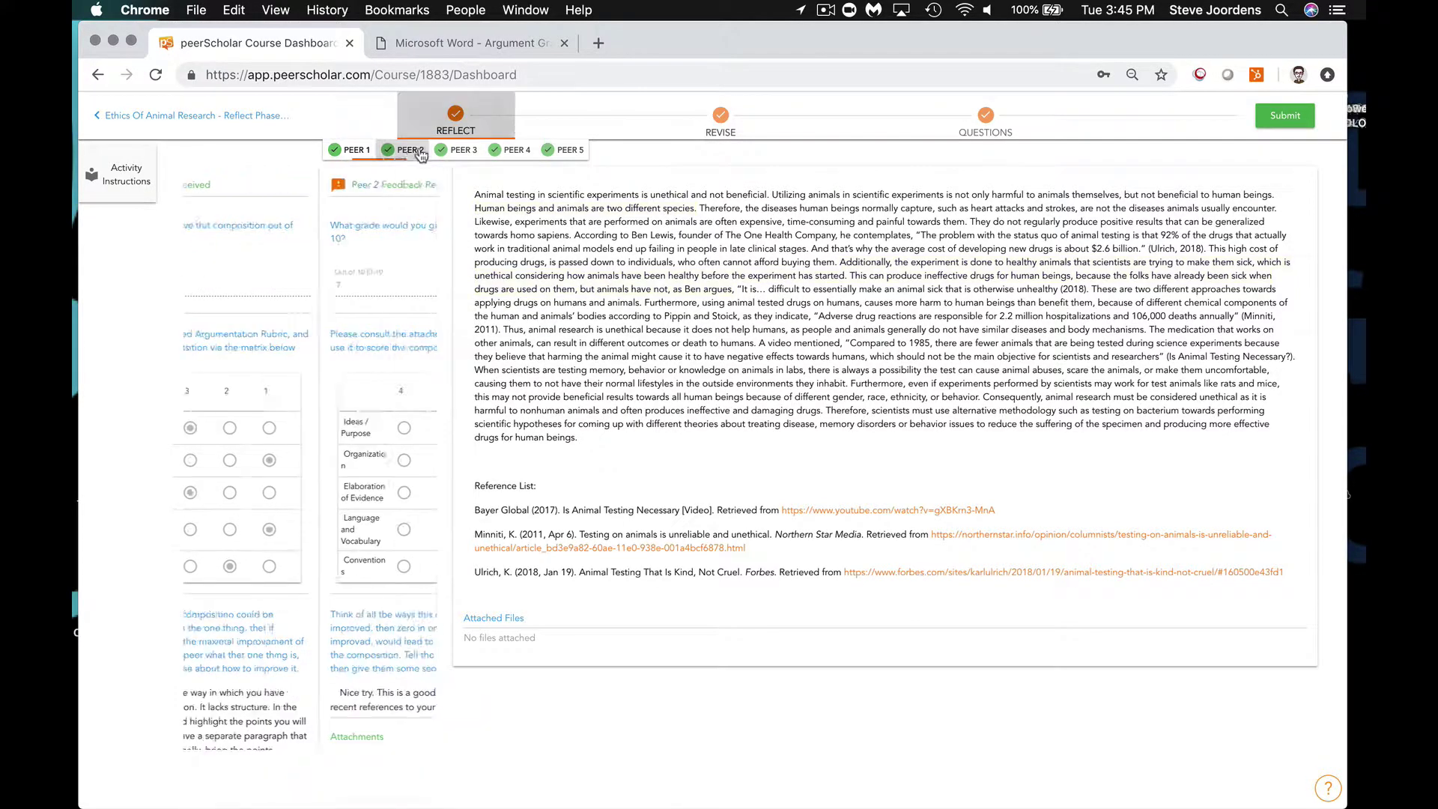
{"action": "left_click", "coordinate": [465, 152]}
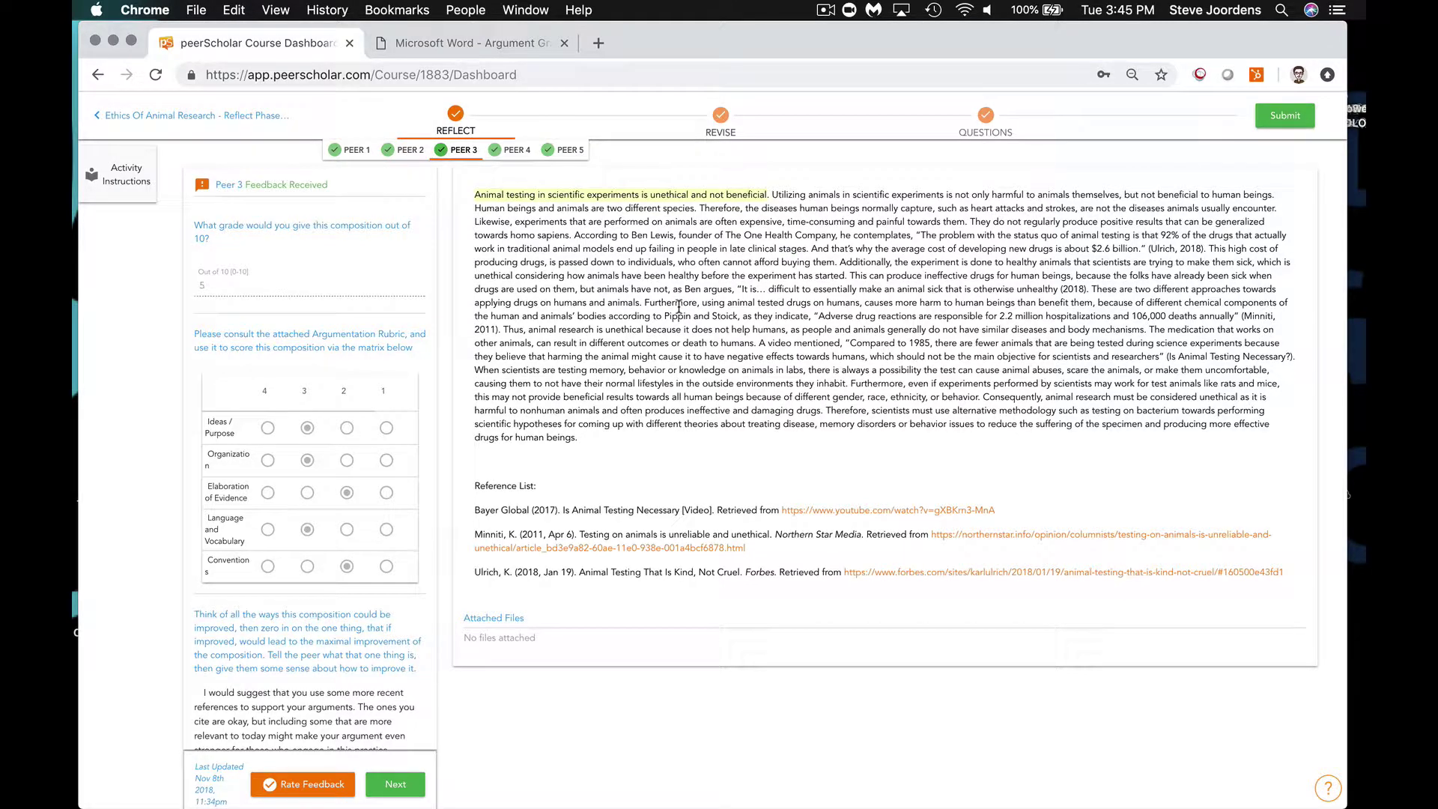
{"action": "left_click", "coordinate": [358, 150]}
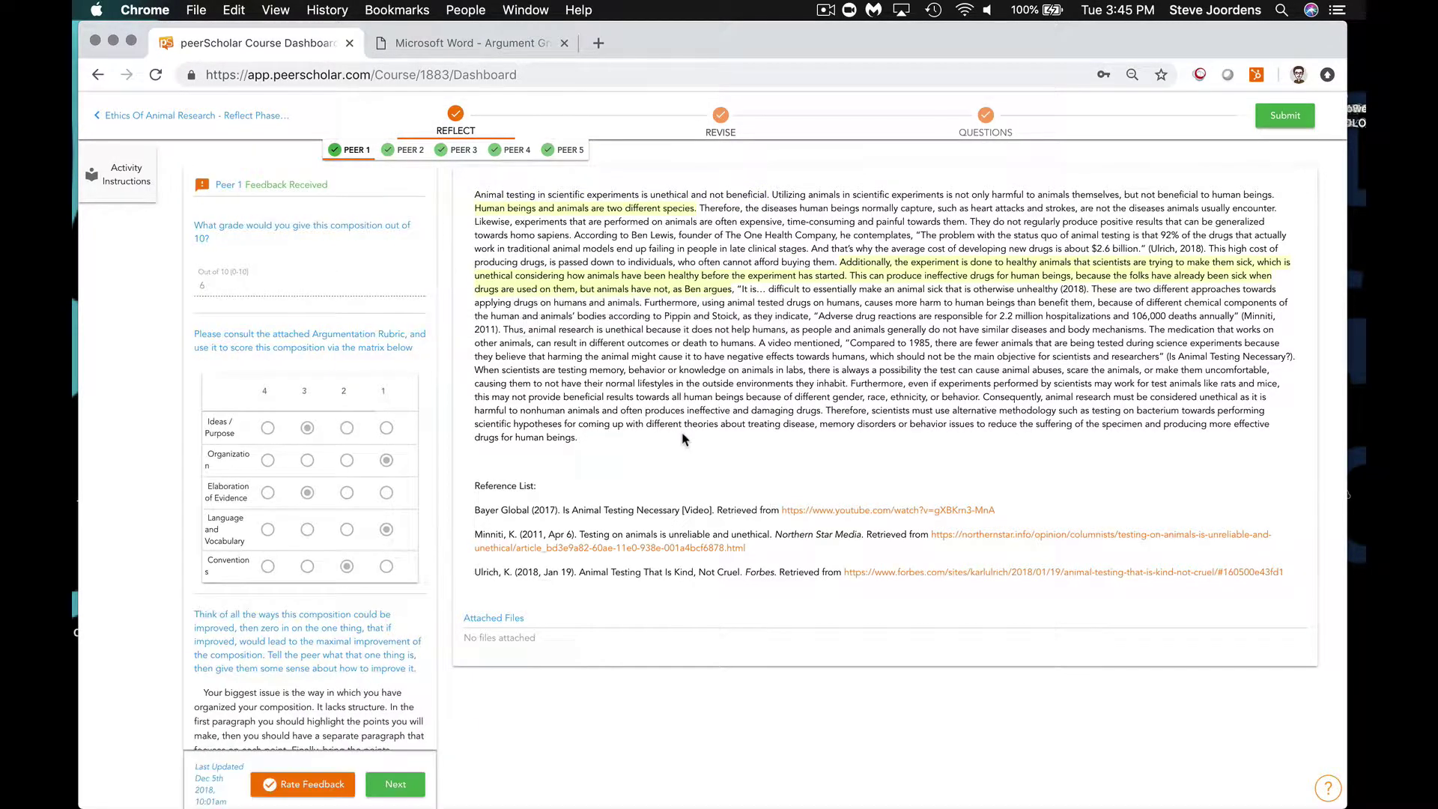
{"action": "mouse_move", "coordinate": [600, 212]}
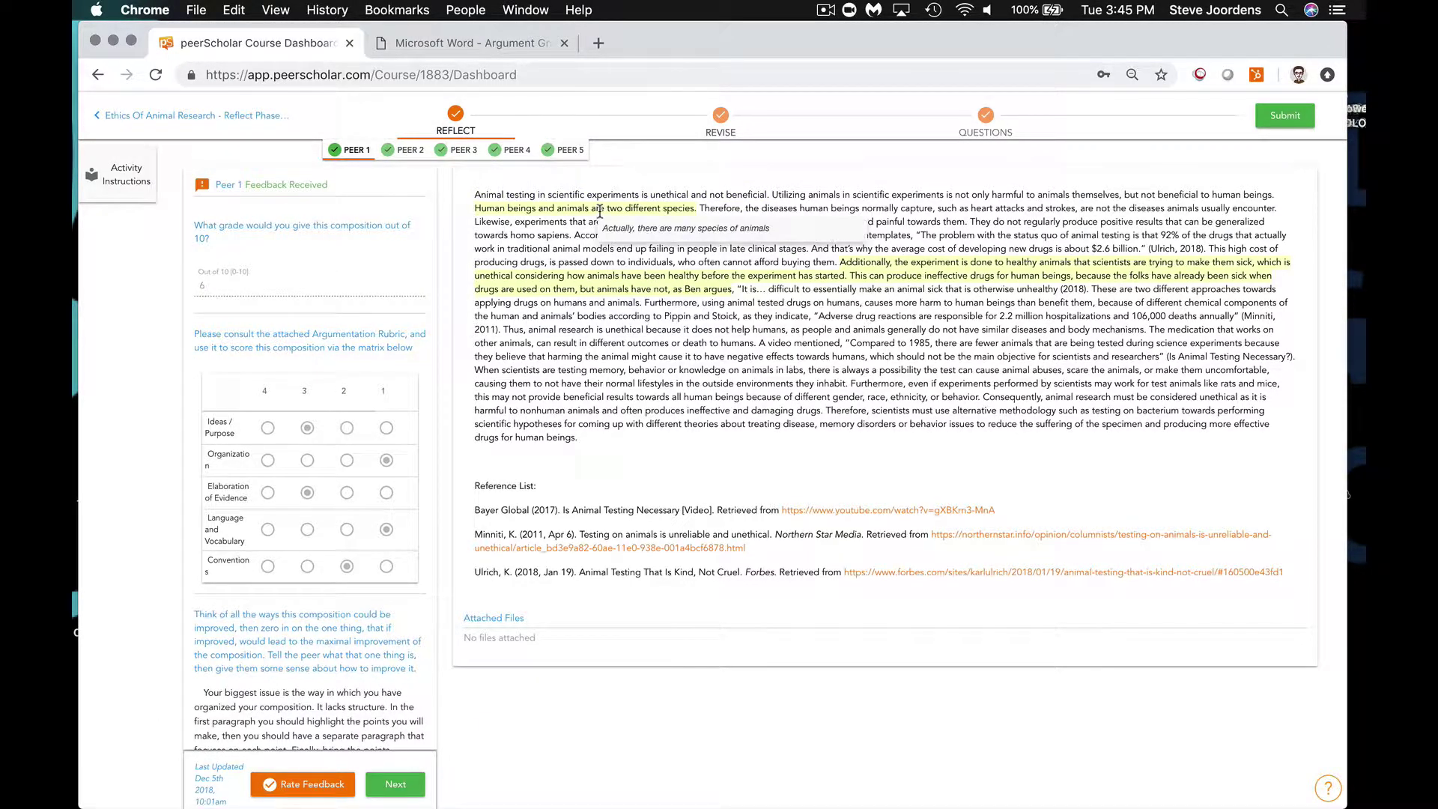
{"action": "mouse_move", "coordinate": [601, 284]}
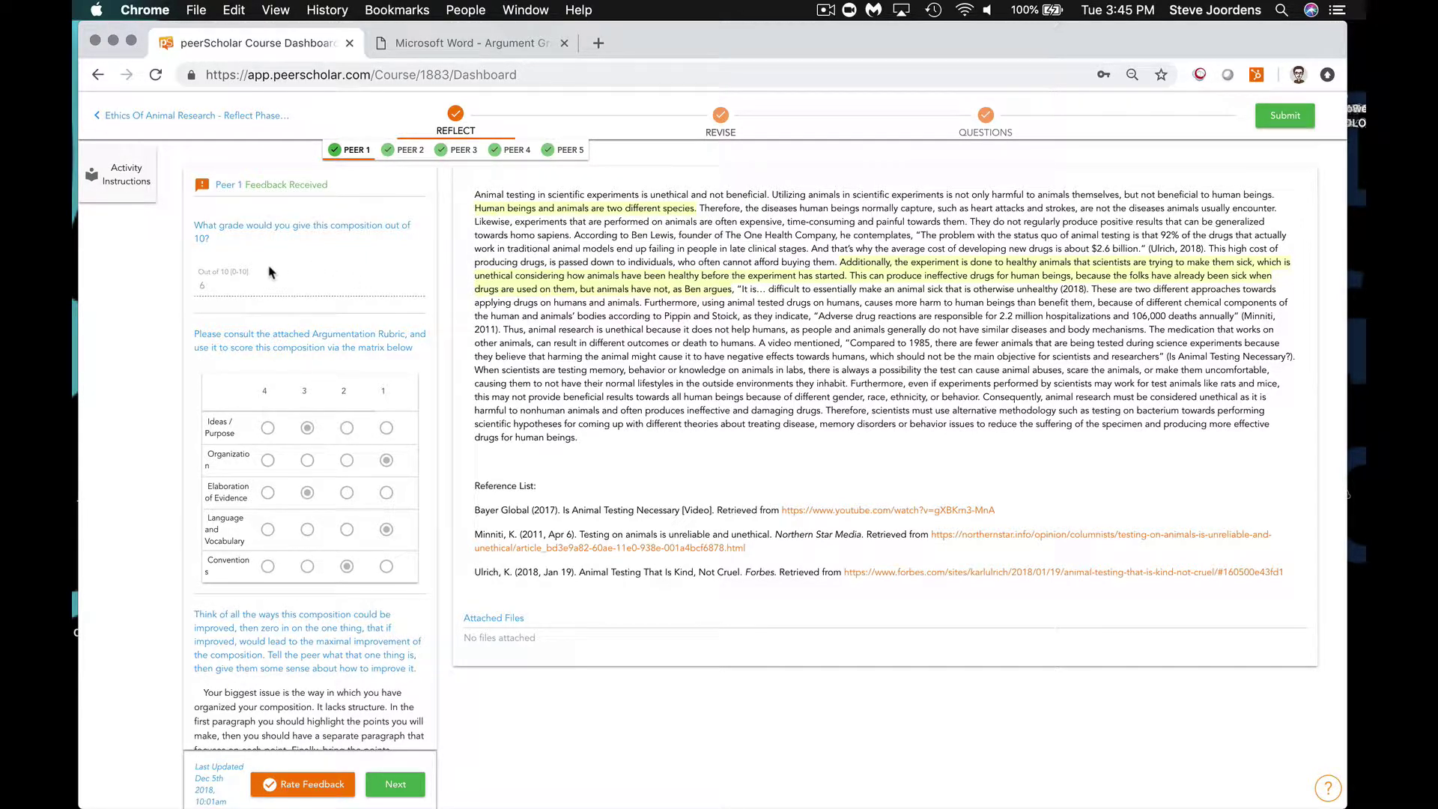
Read Peer 1's rubric scores and written improvement advice, and view the form for rating that feedback without changing it.
{"action": "scroll", "coordinate": [273, 274], "scroll_direction": "down", "scroll_amount": 2}
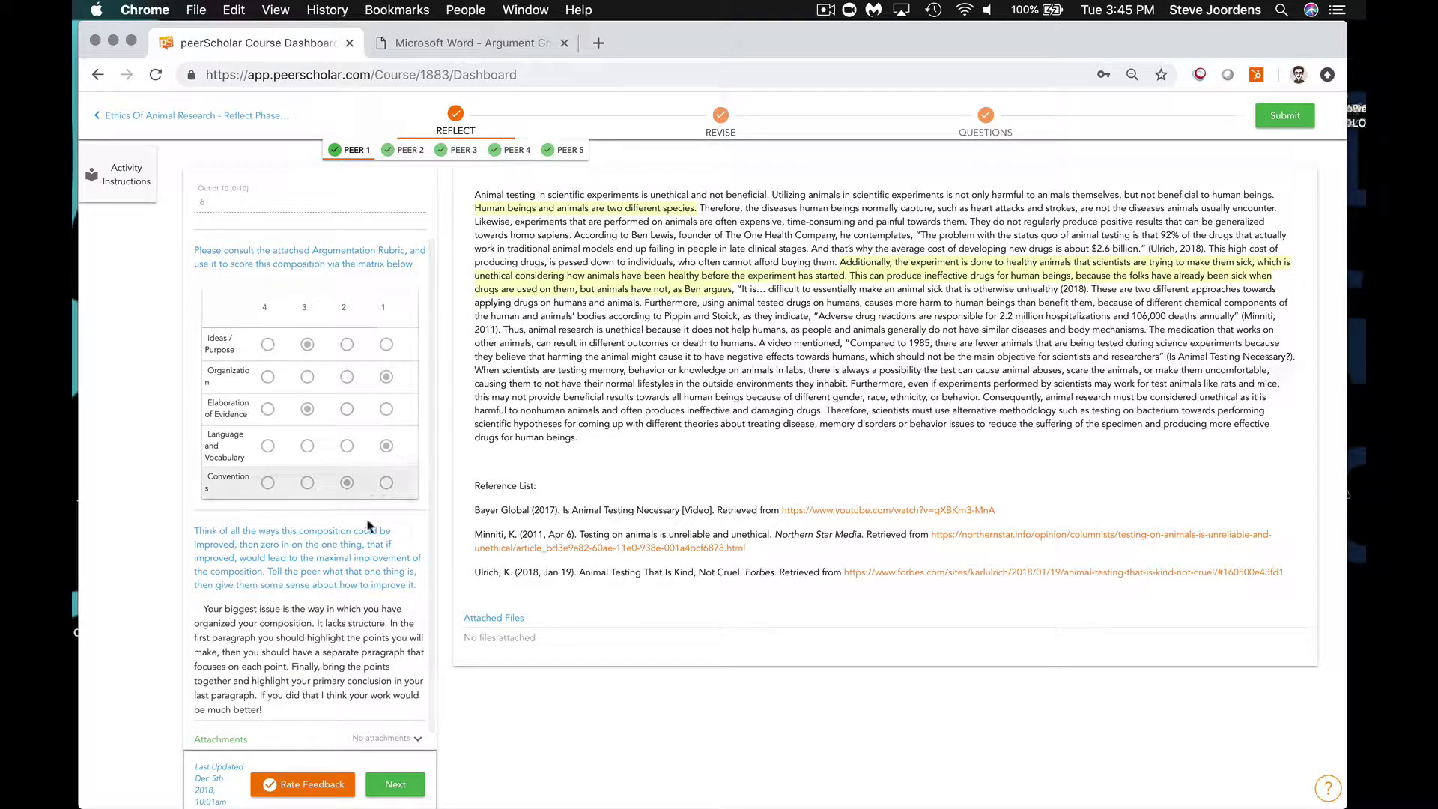
{"action": "scroll", "coordinate": [357, 570], "scroll_direction": "down", "scroll_amount": 1}
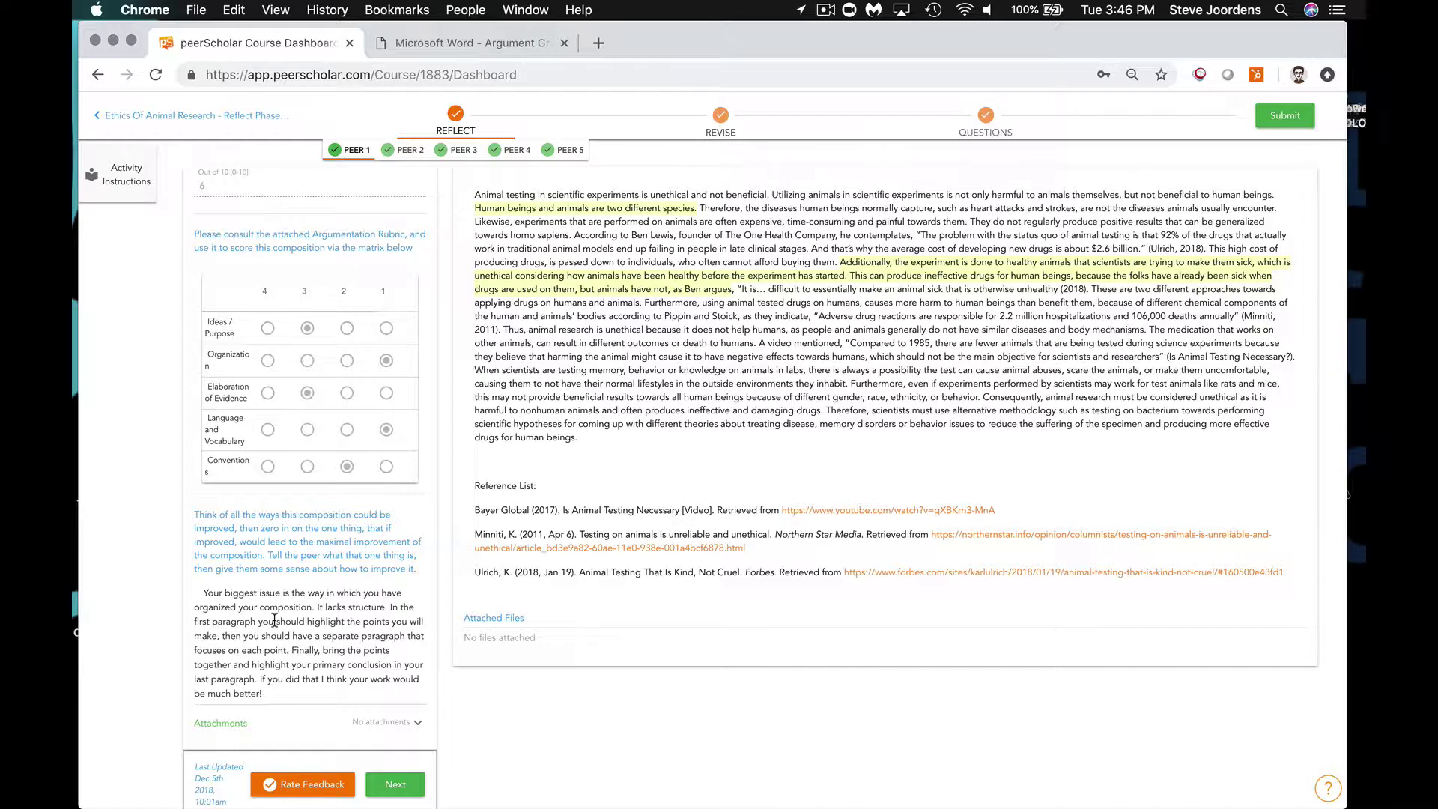
{"action": "scroll", "coordinate": [275, 621], "scroll_direction": "down", "scroll_amount": 1}
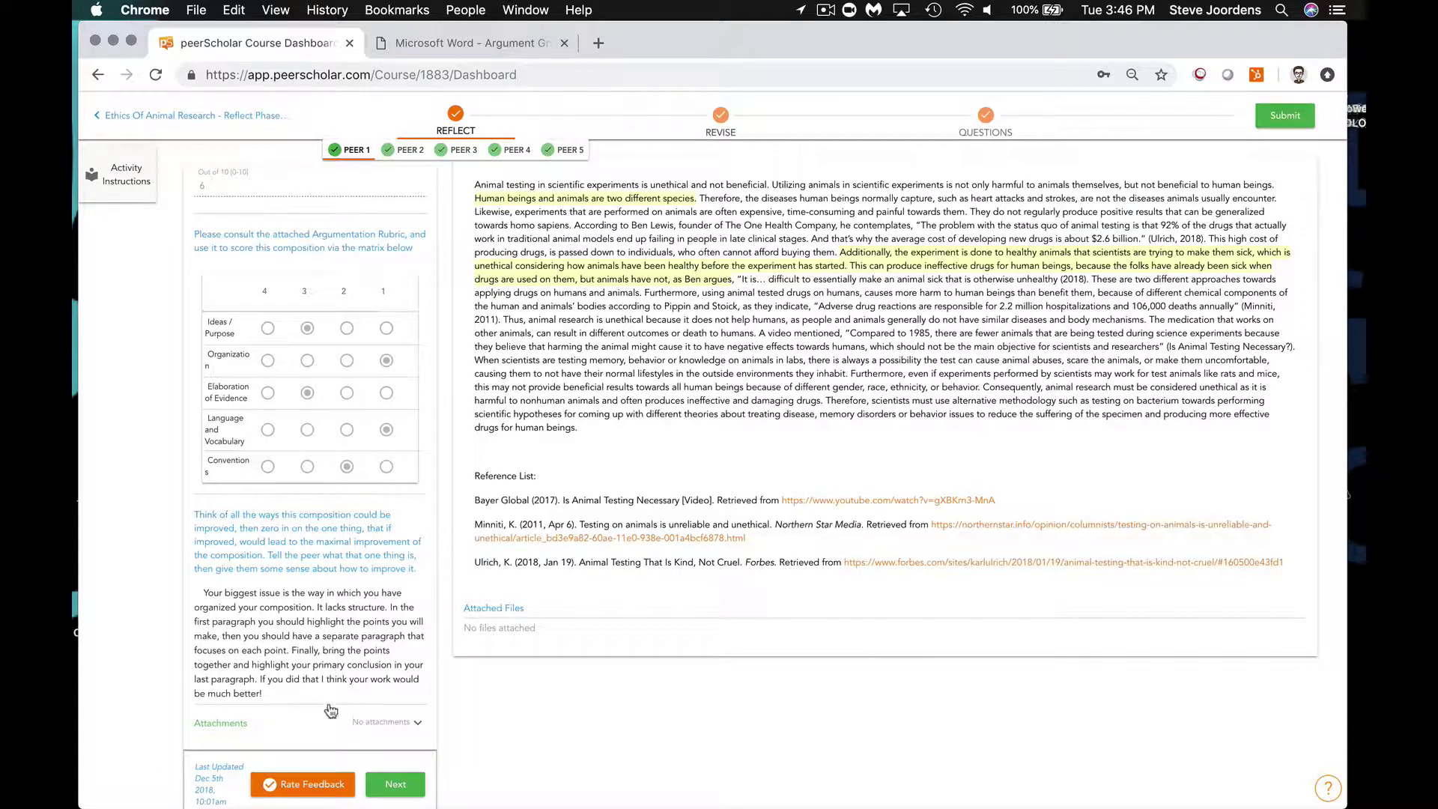
{"action": "left_click", "coordinate": [301, 787]}
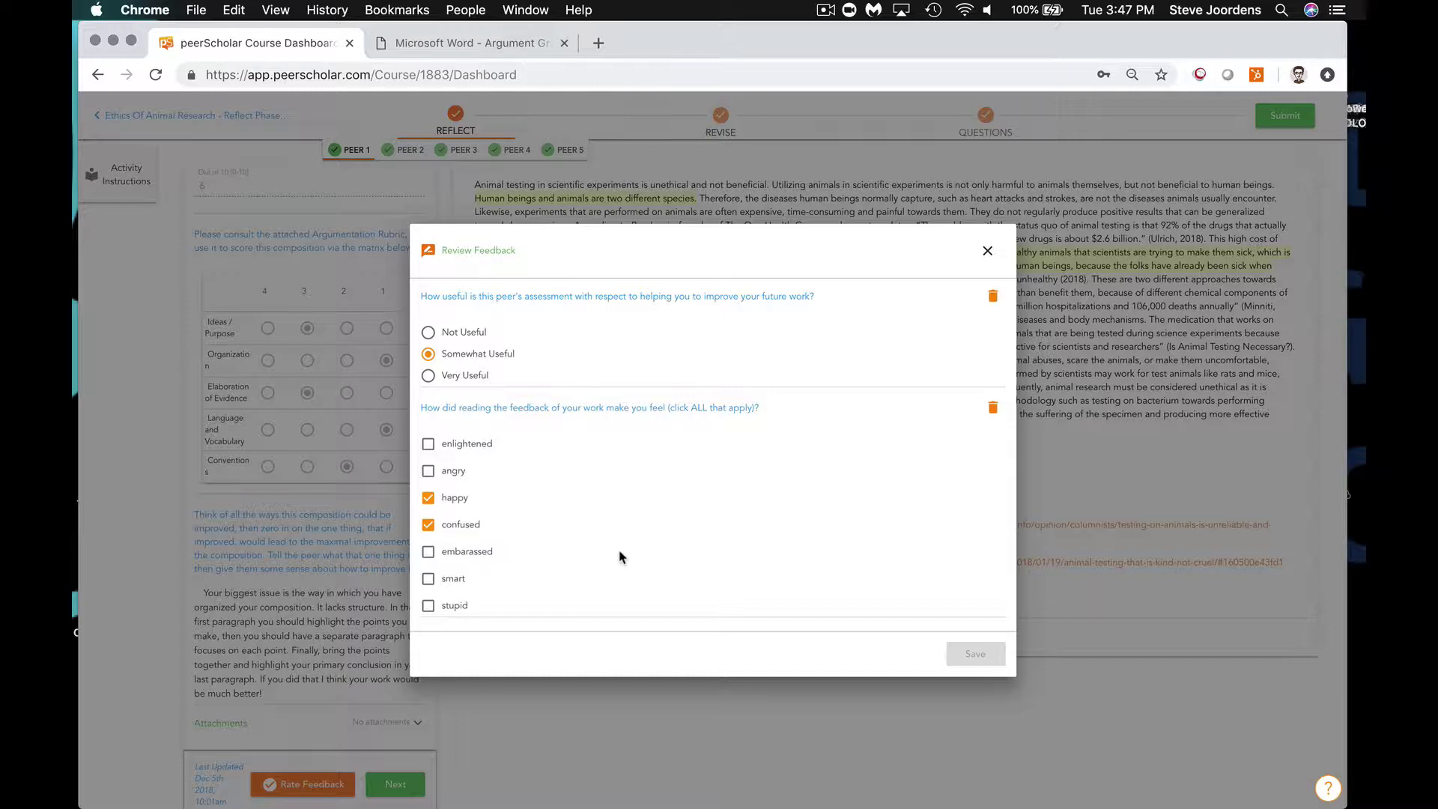
{"action": "left_click", "coordinate": [988, 253]}
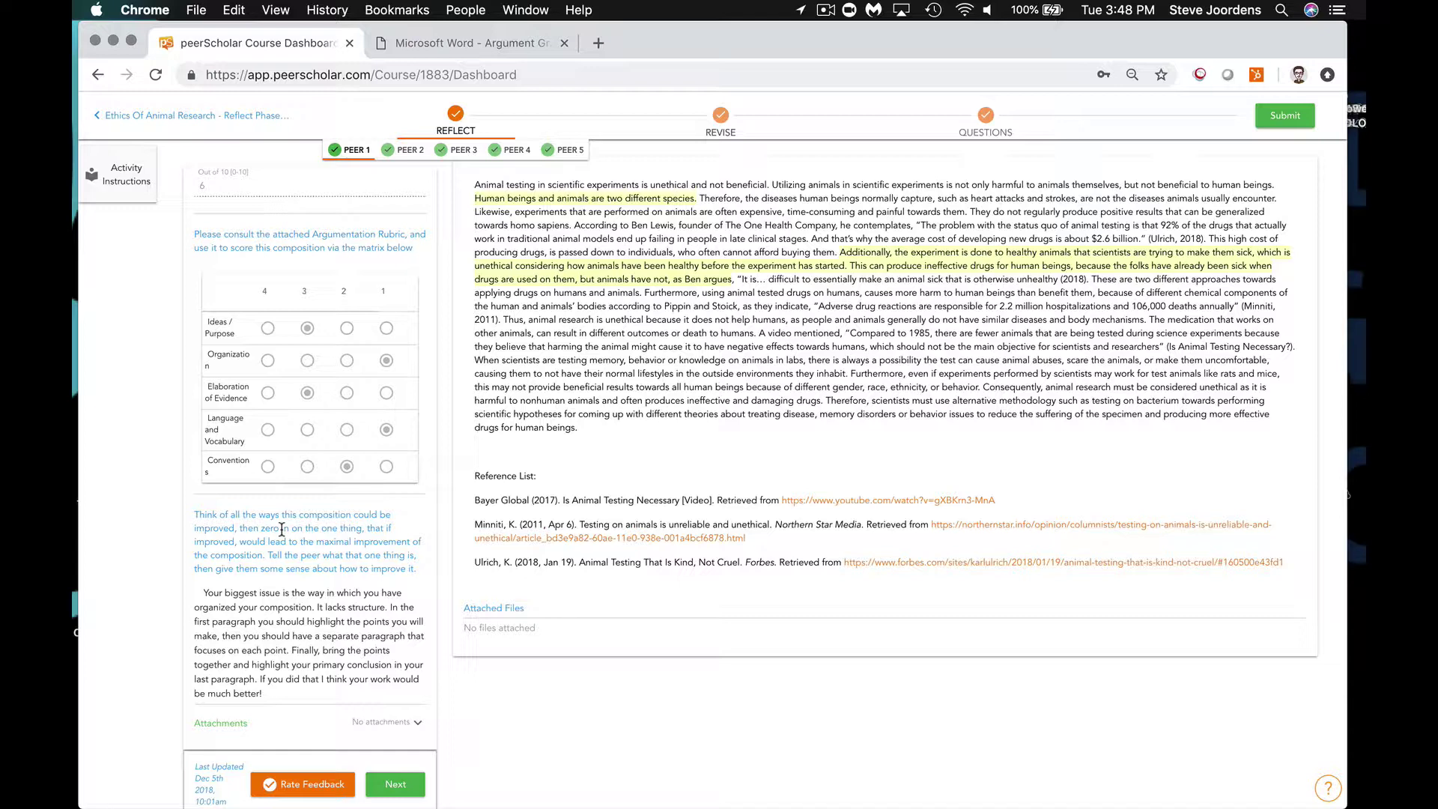
View the feedback received from Peer 2 and open the Revise stage with the editable composition.
{"action": "left_click", "coordinate": [410, 149]}
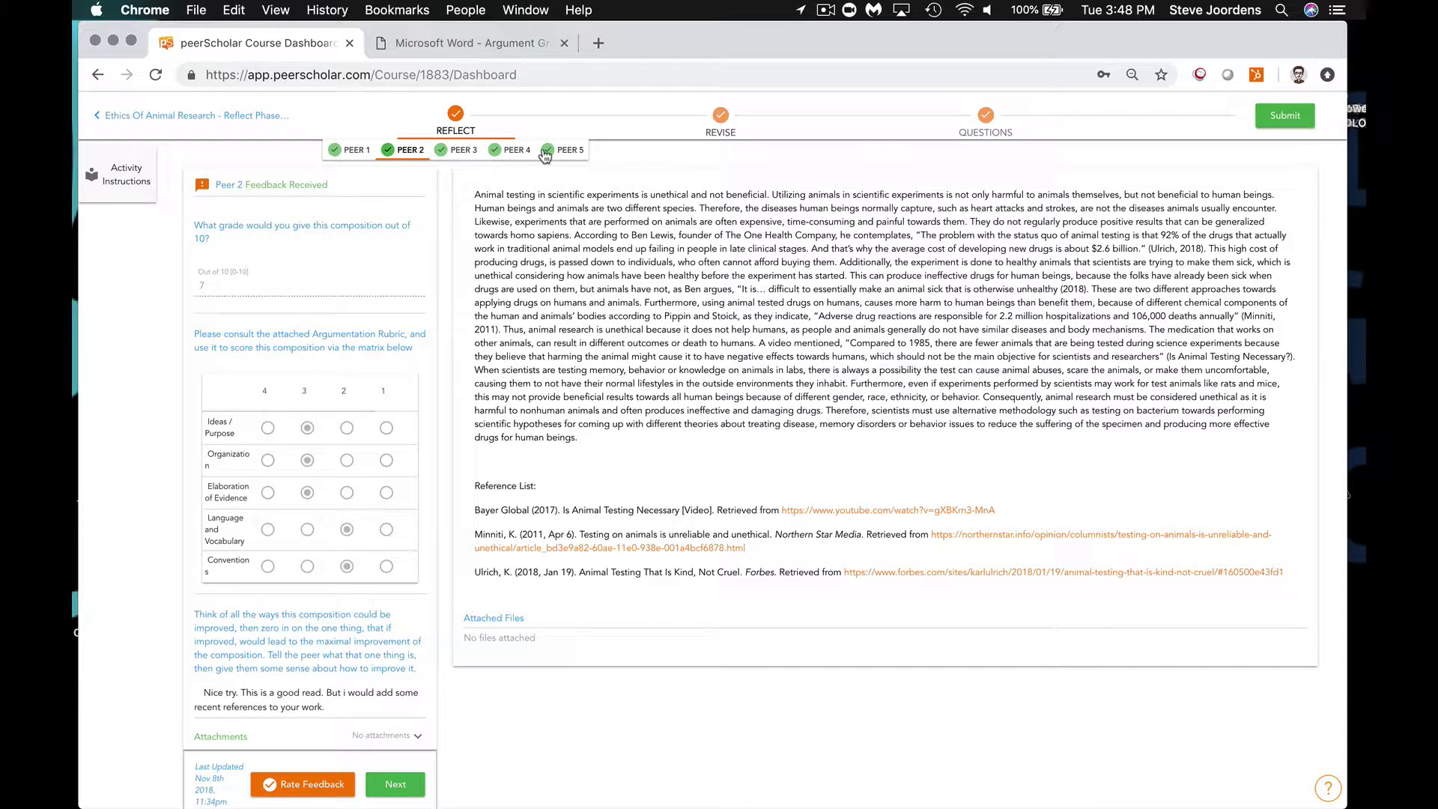
{"action": "left_click", "coordinate": [721, 126]}
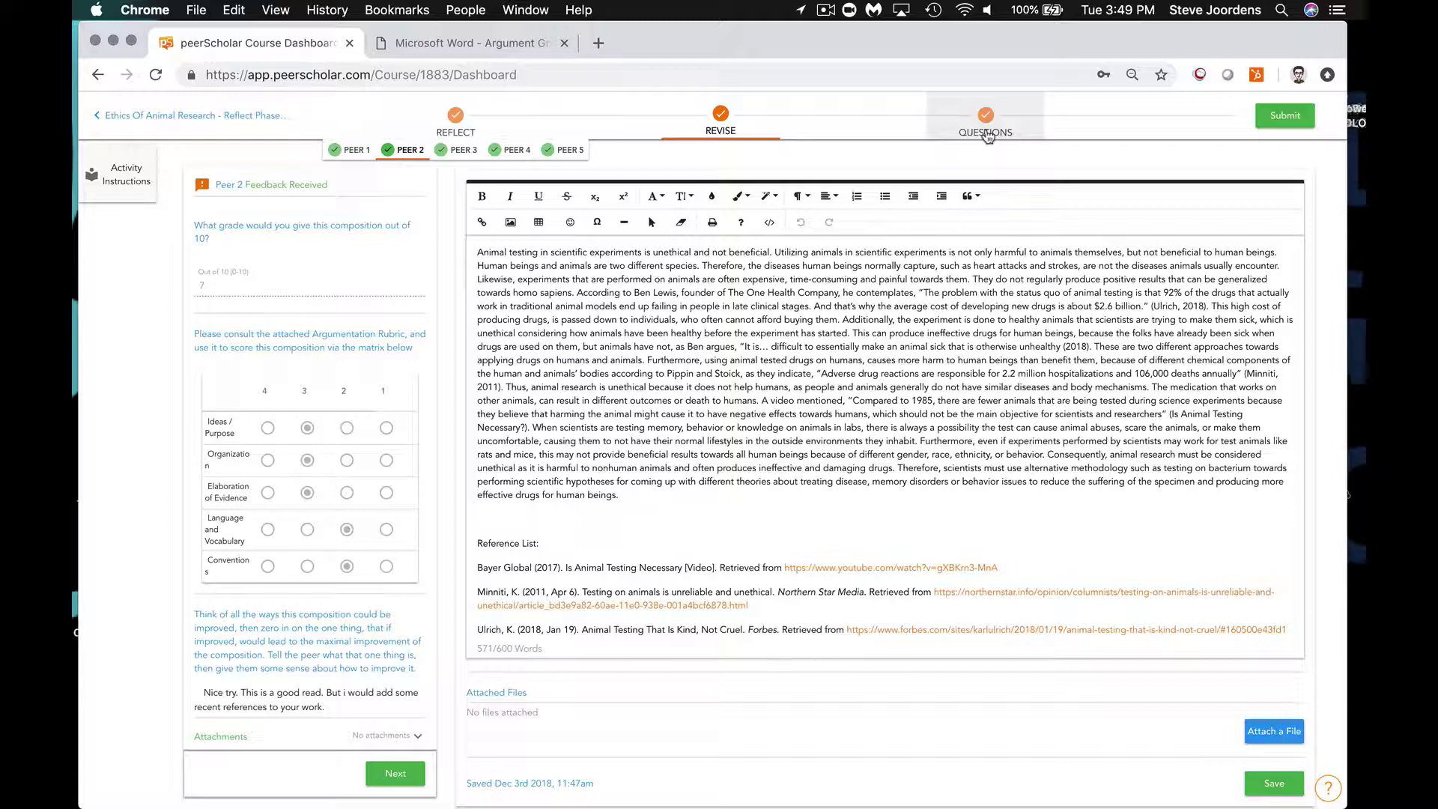
Start editing the revision-justification comment in the Questions stage, and return to the course's activities list without saving.
{"action": "left_click", "coordinate": [987, 133]}
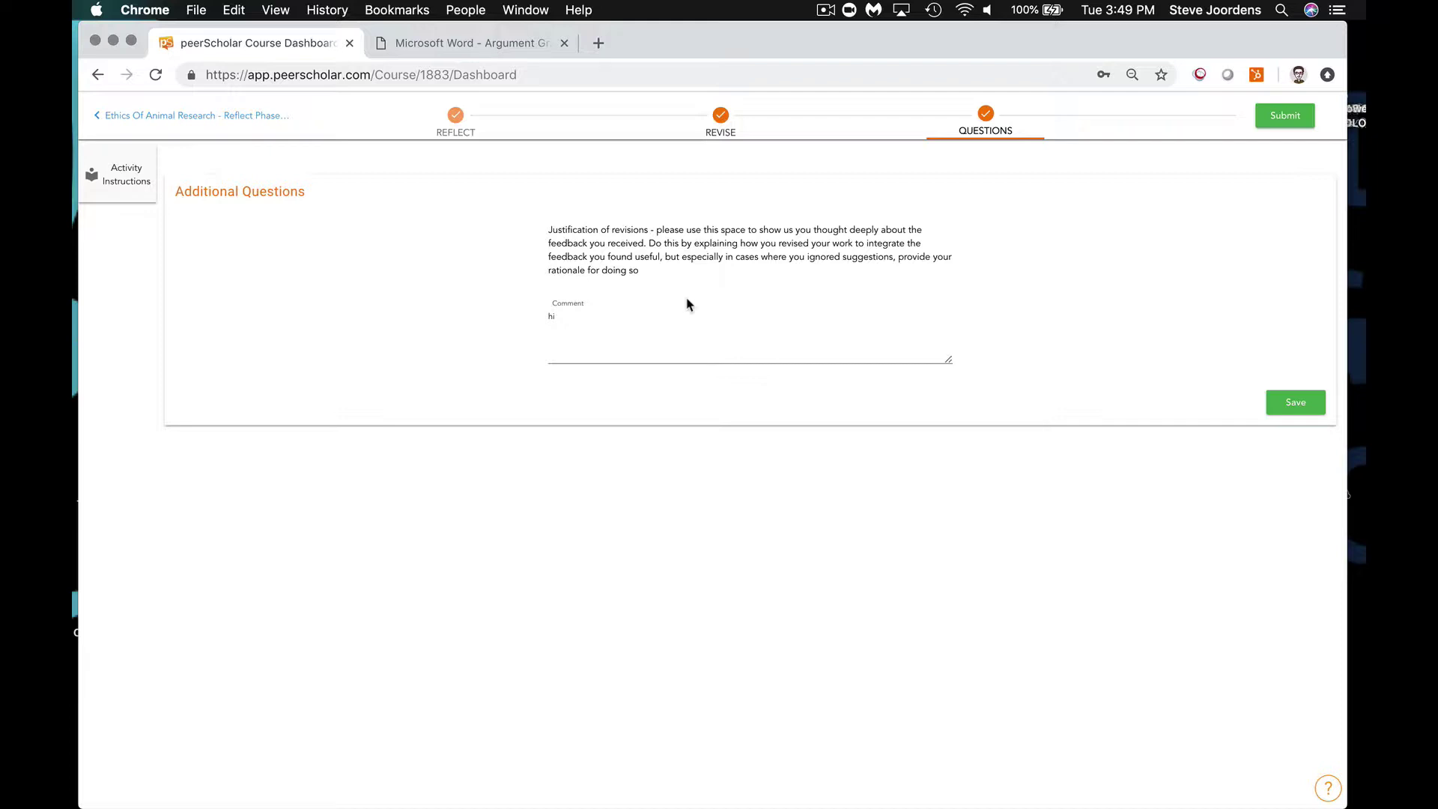
{"action": "left_click", "coordinate": [560, 316]}
{"action": "key", "text": "BackSpace"}
{"action": "left_click", "coordinate": [174, 117]}
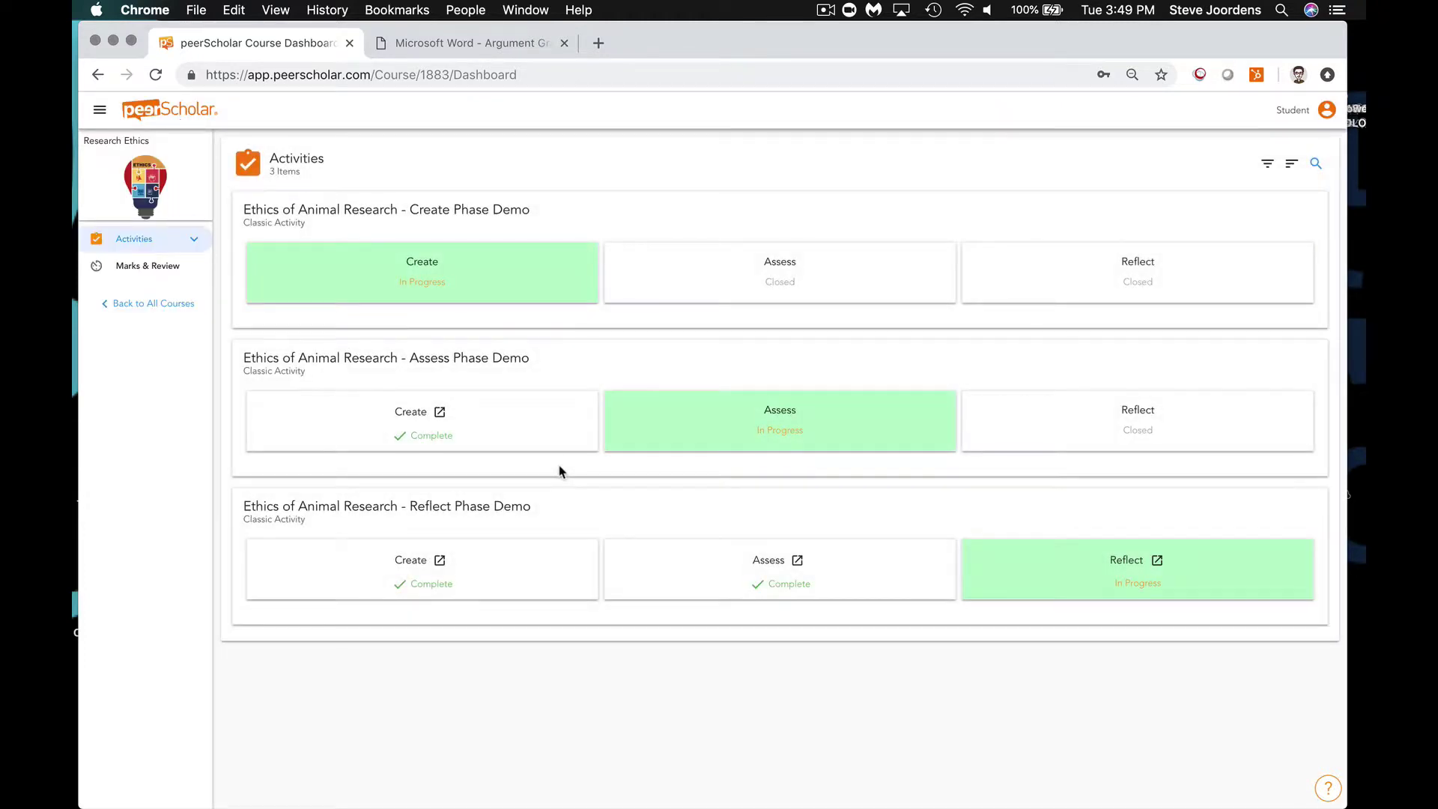